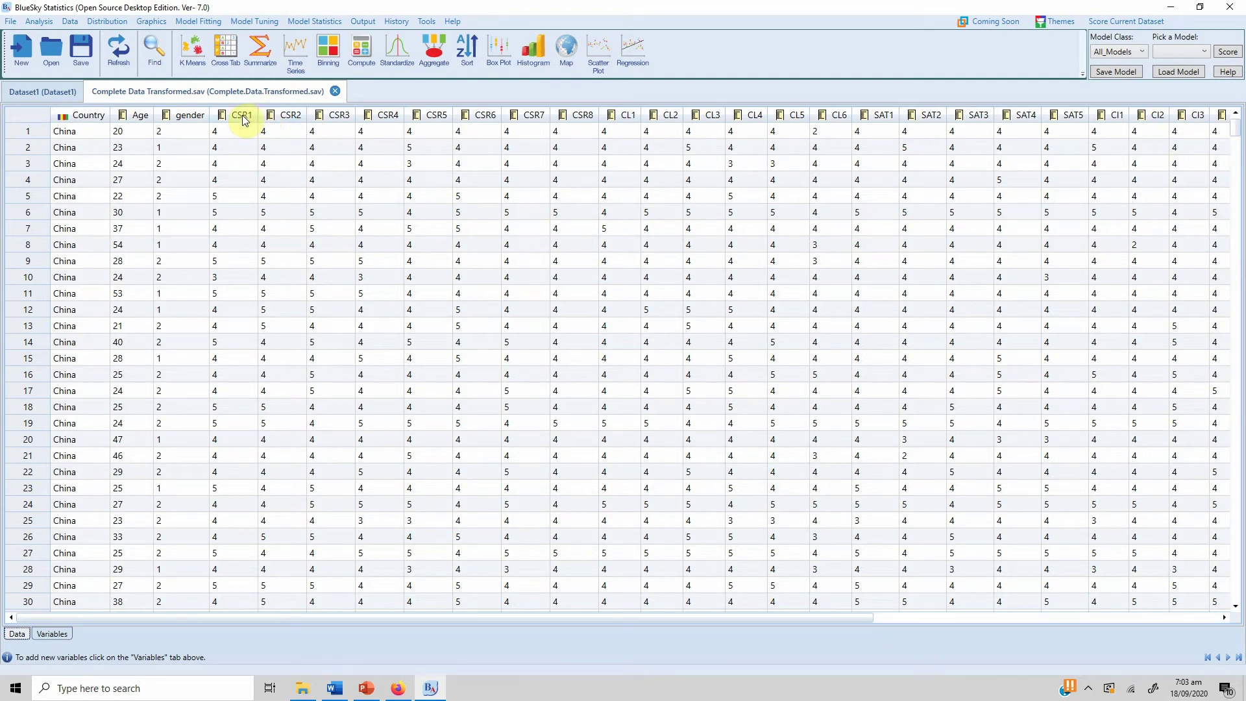
Open Data > Compute New Variable(s) > Compute and name the new variable CSR_C.
click(286, 132)
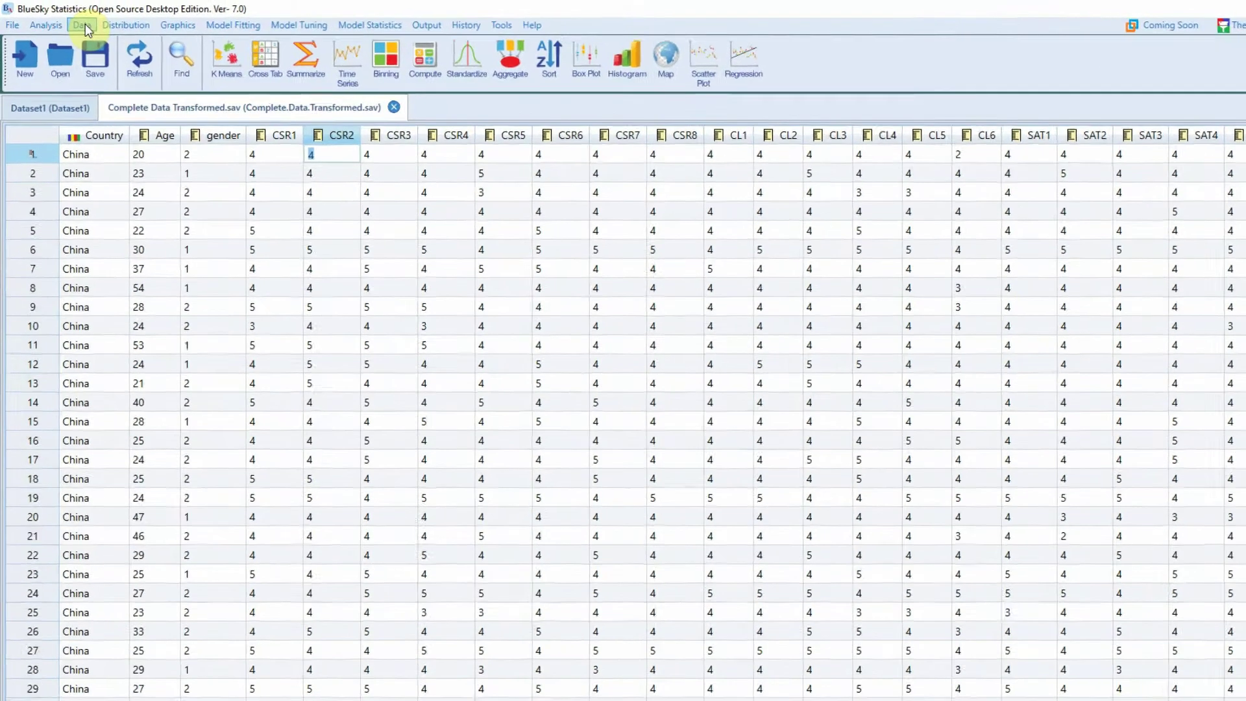
click(70, 21)
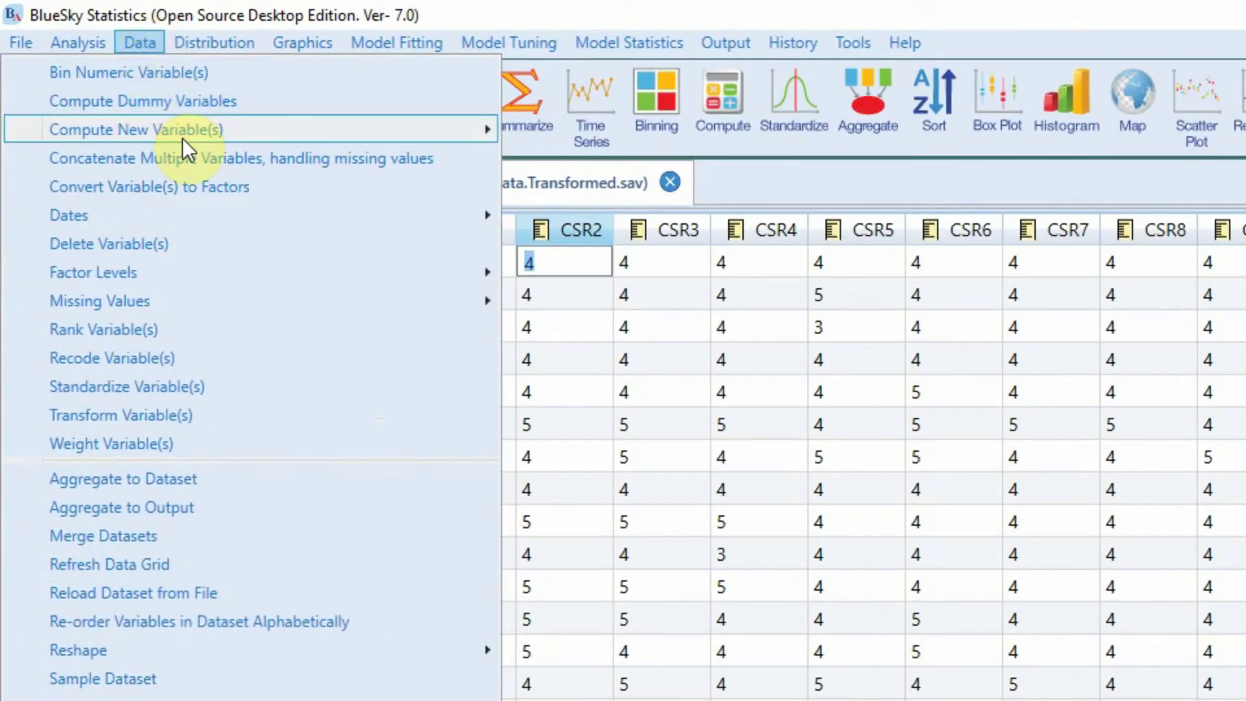
mouse_move(182, 138)
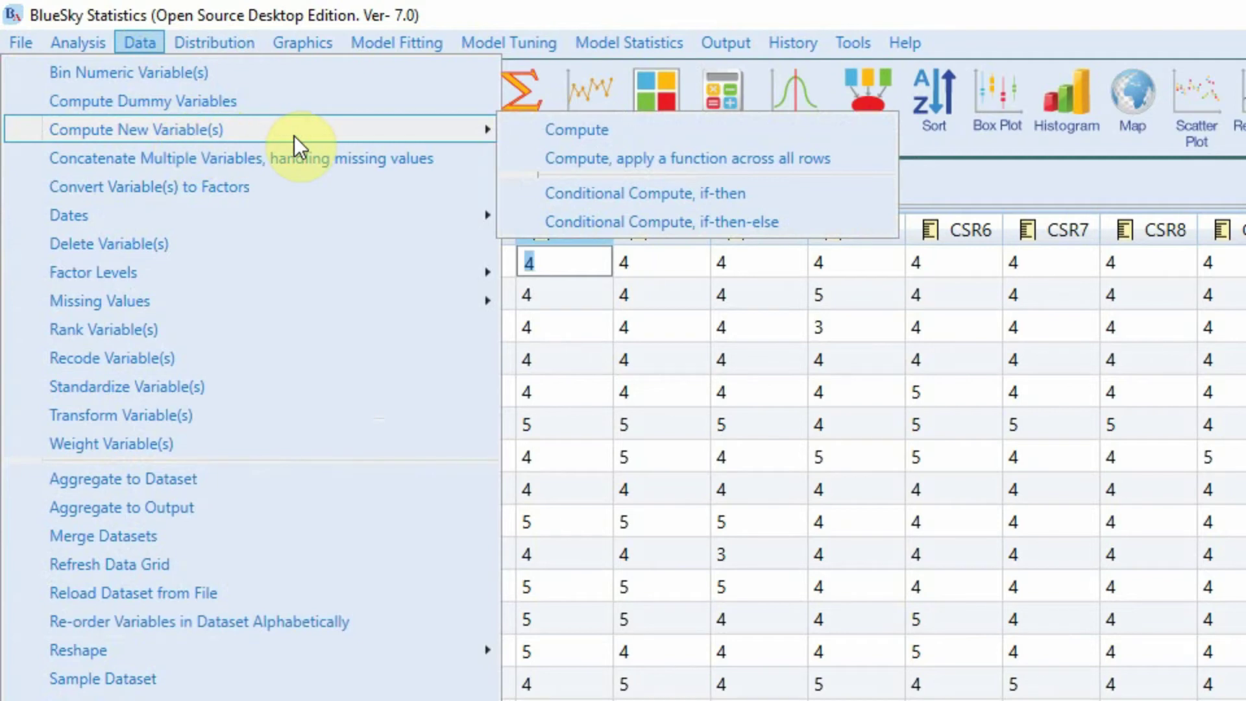
click(150, 39)
click(140, 35)
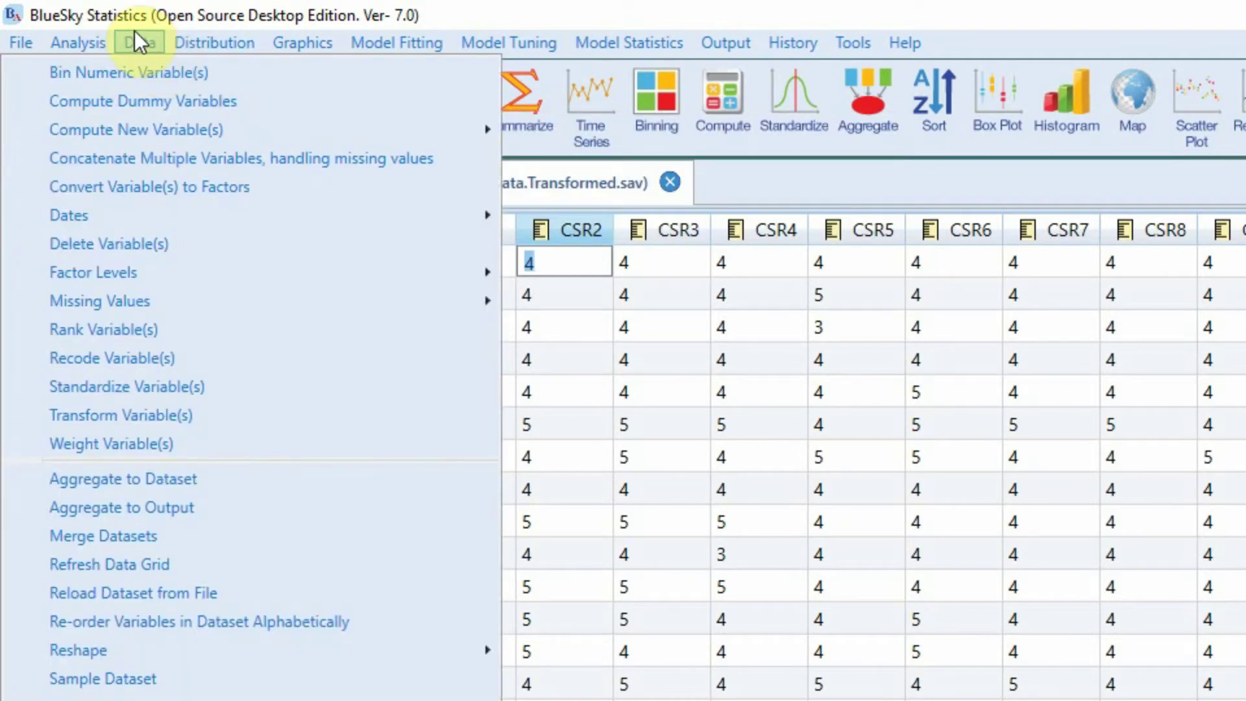
mouse_move(370, 133)
click(544, 135)
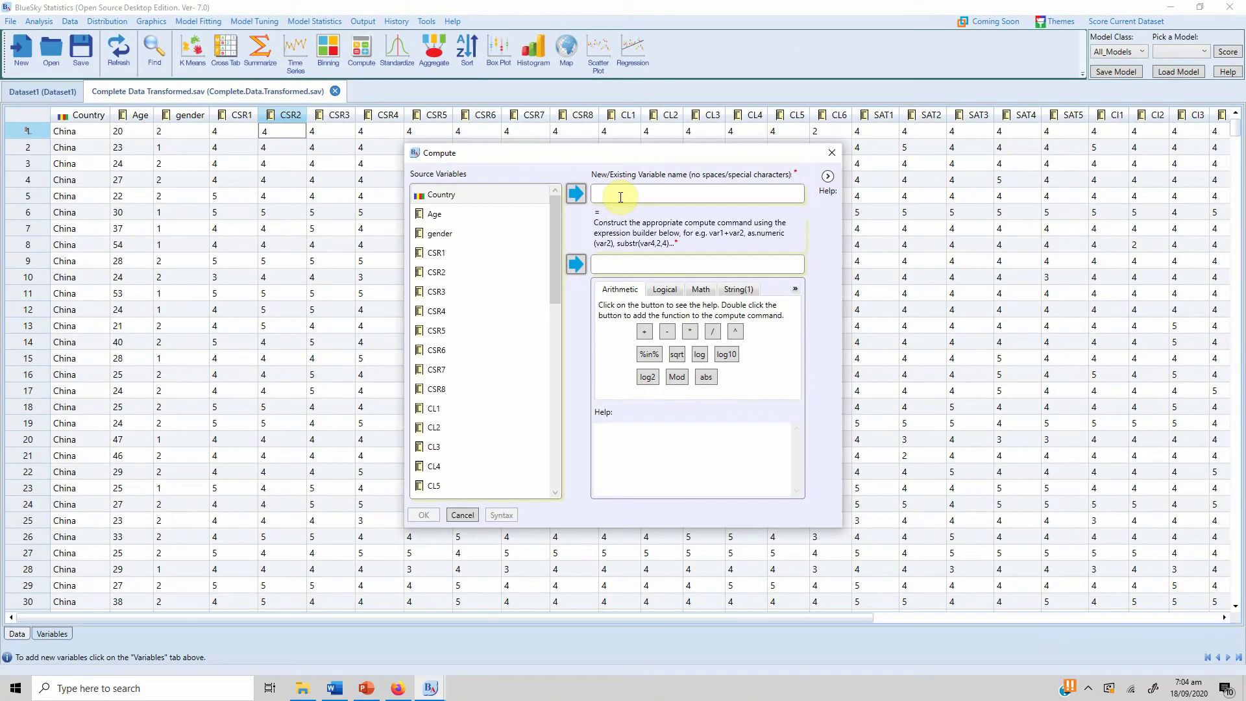
text(CSR_C)
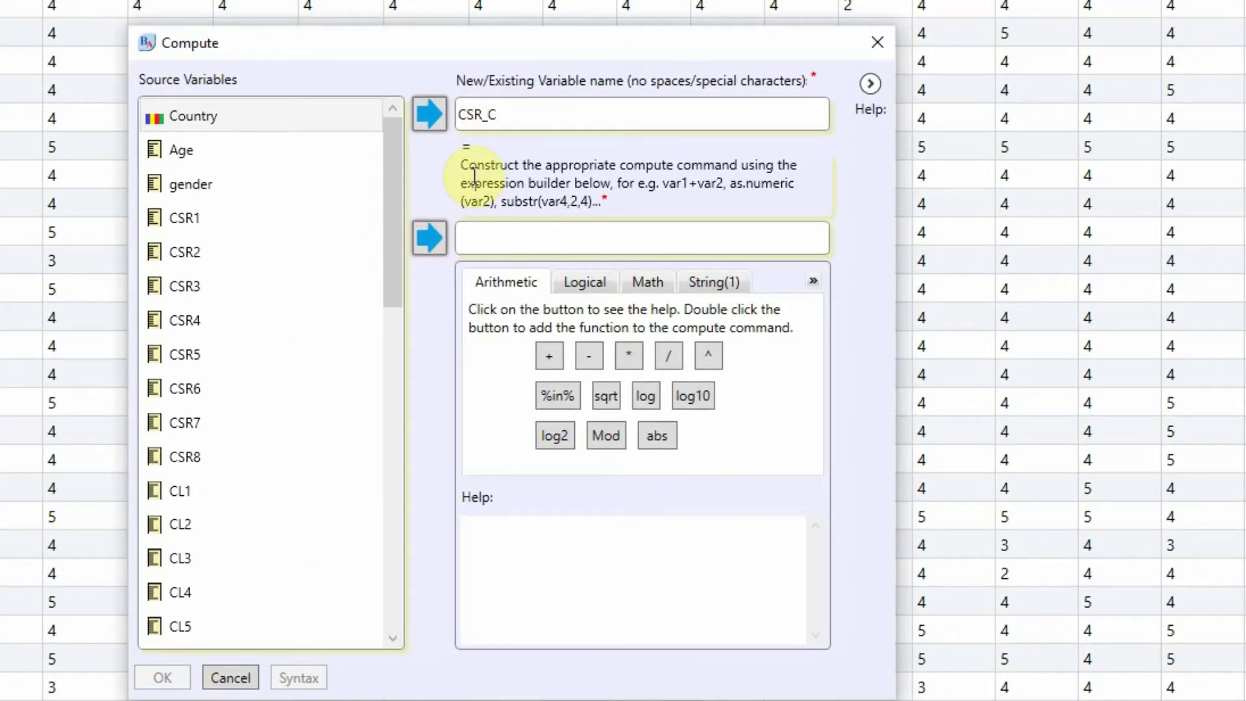
Begin the expression as '(CSR1+CSR2+CSR3+' using the Source Variables list.
click(496, 239)
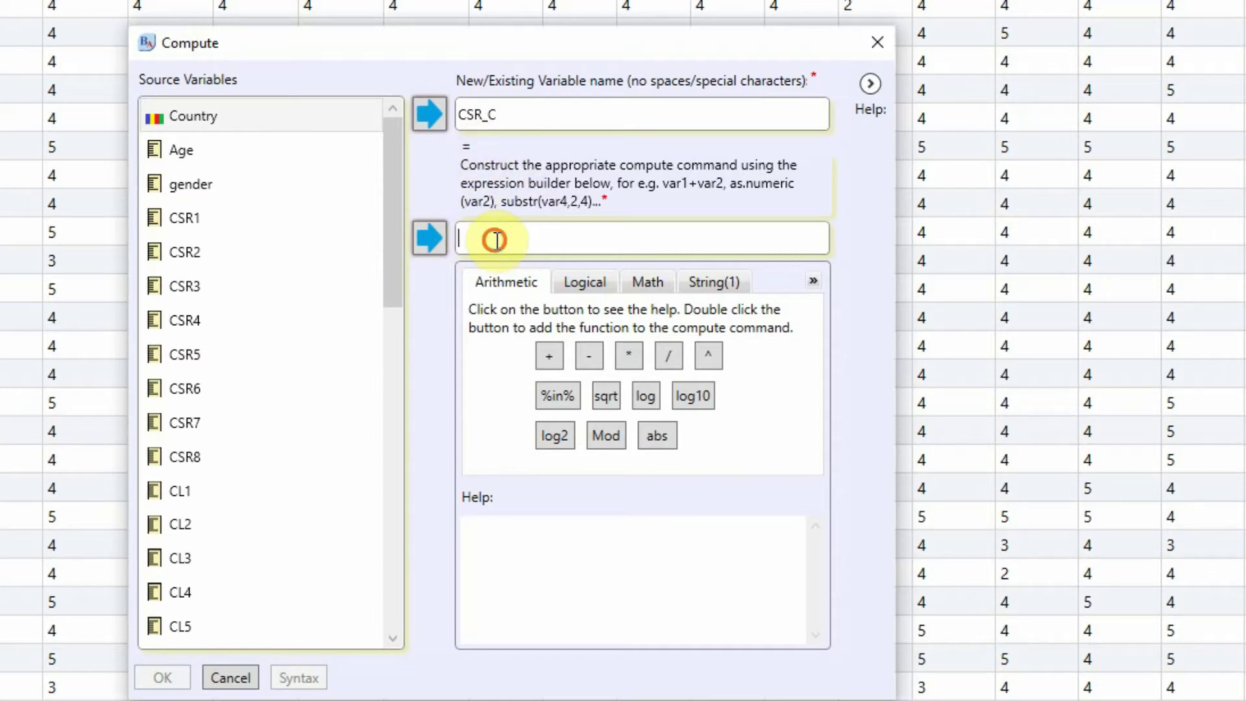
click(253, 221)
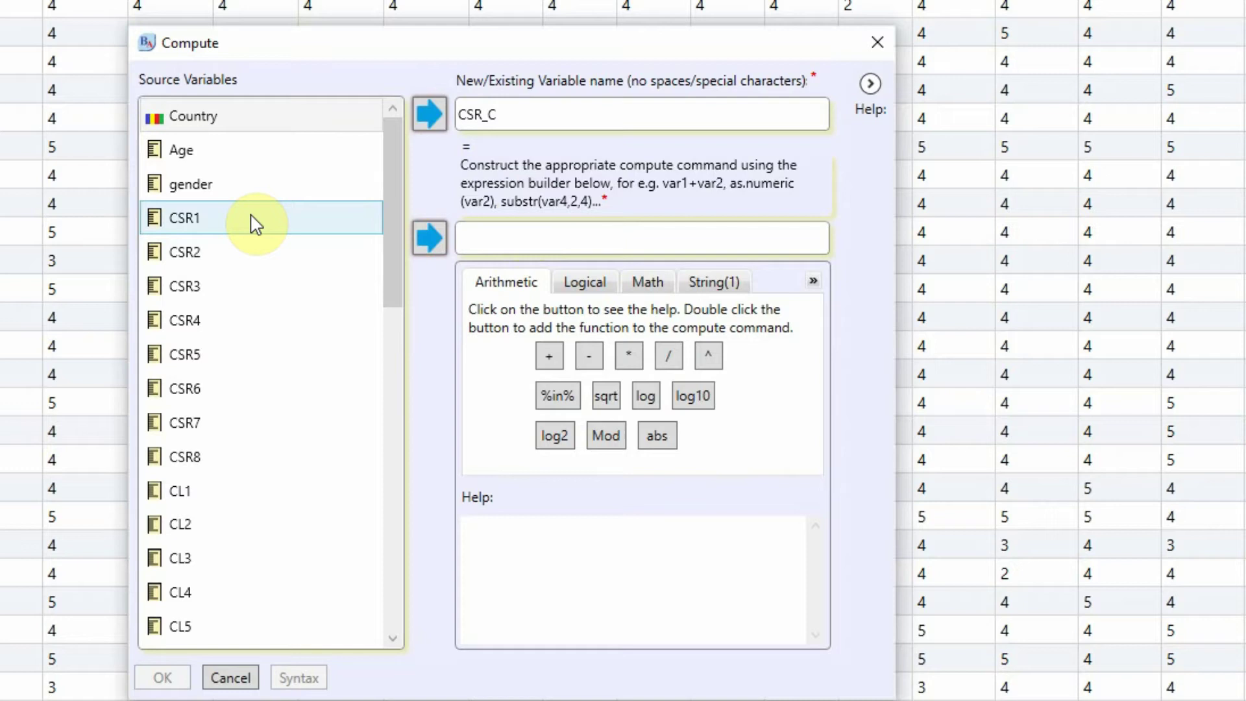
text(()
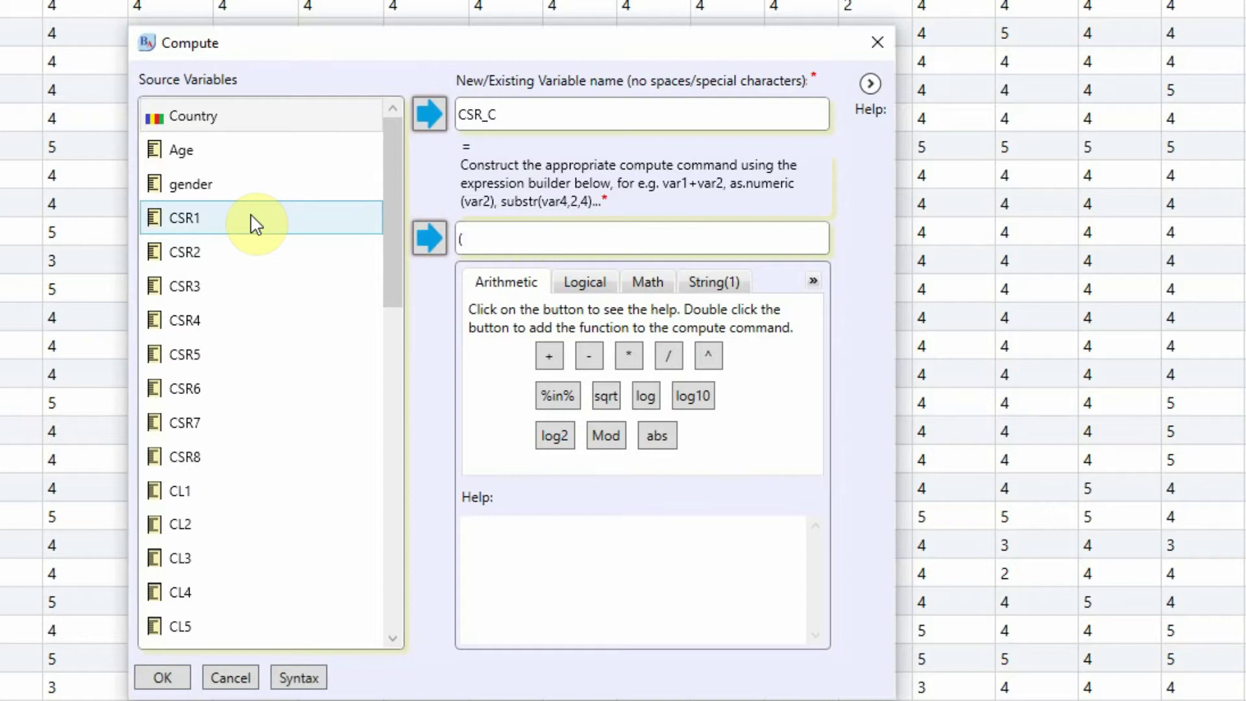
click(218, 209)
click(430, 238)
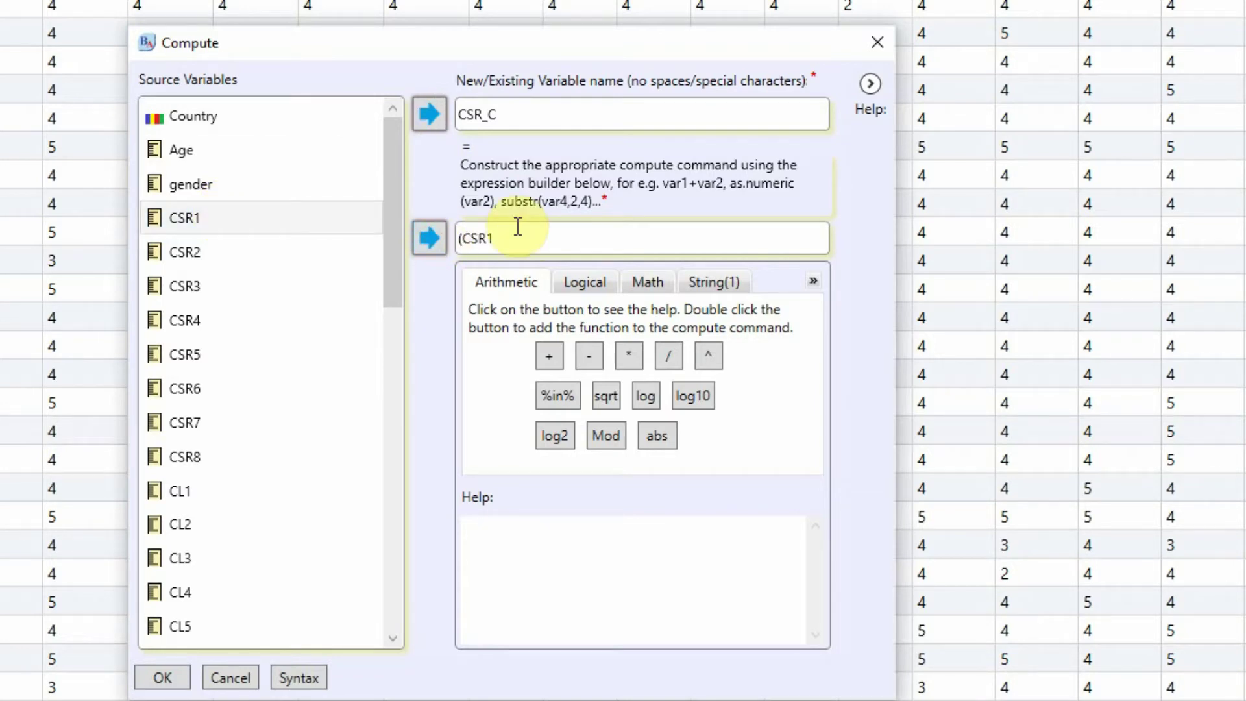
text(+)
click(271, 257)
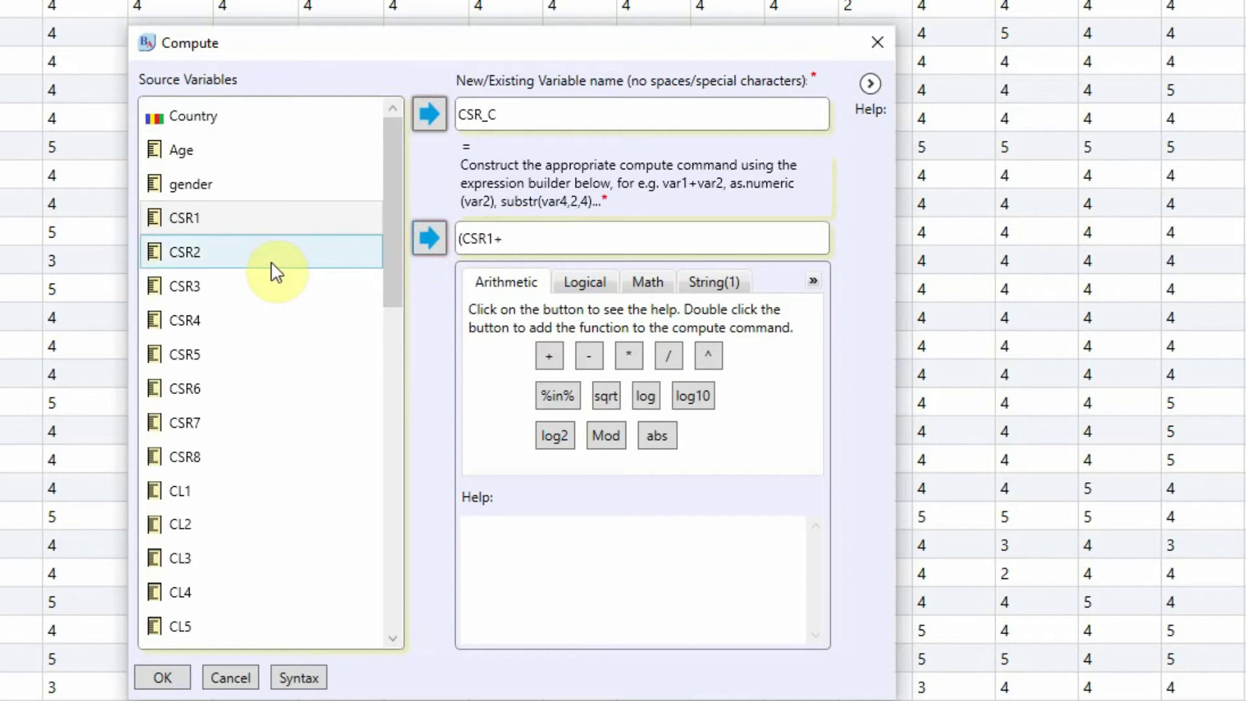
click(426, 240)
click(230, 285)
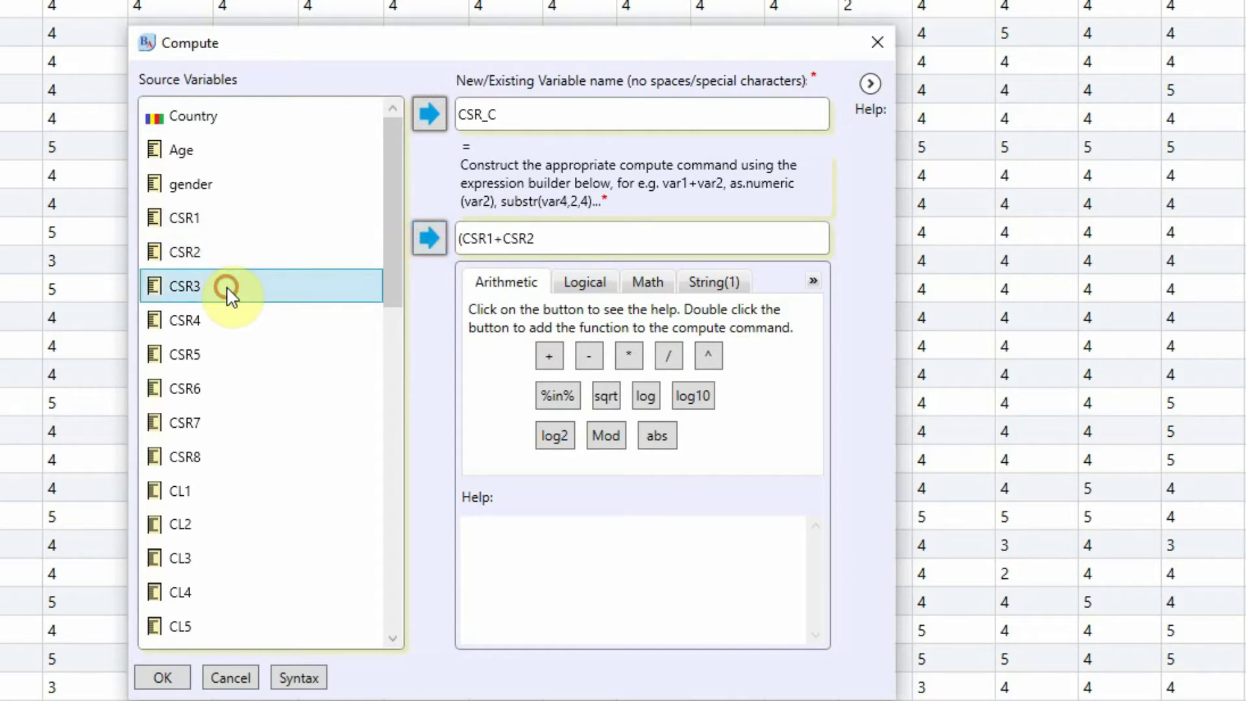
click(422, 239)
click(534, 238)
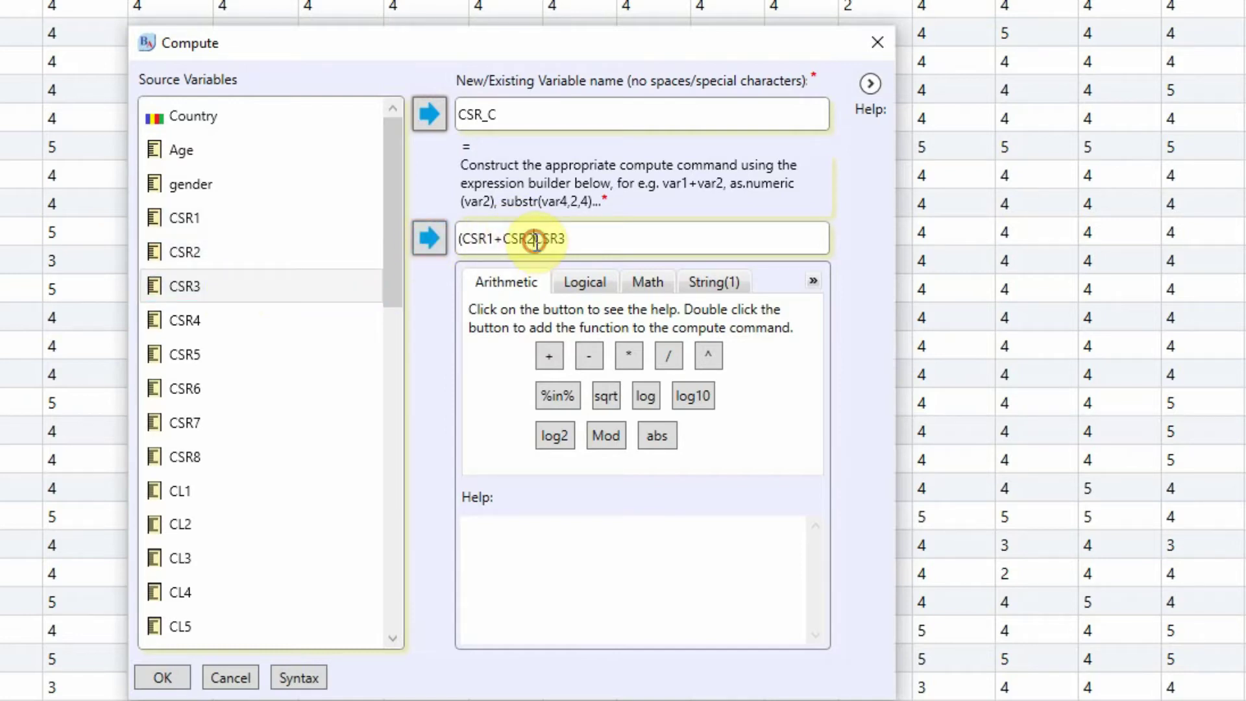
text(+)
click(594, 240)
text(+)
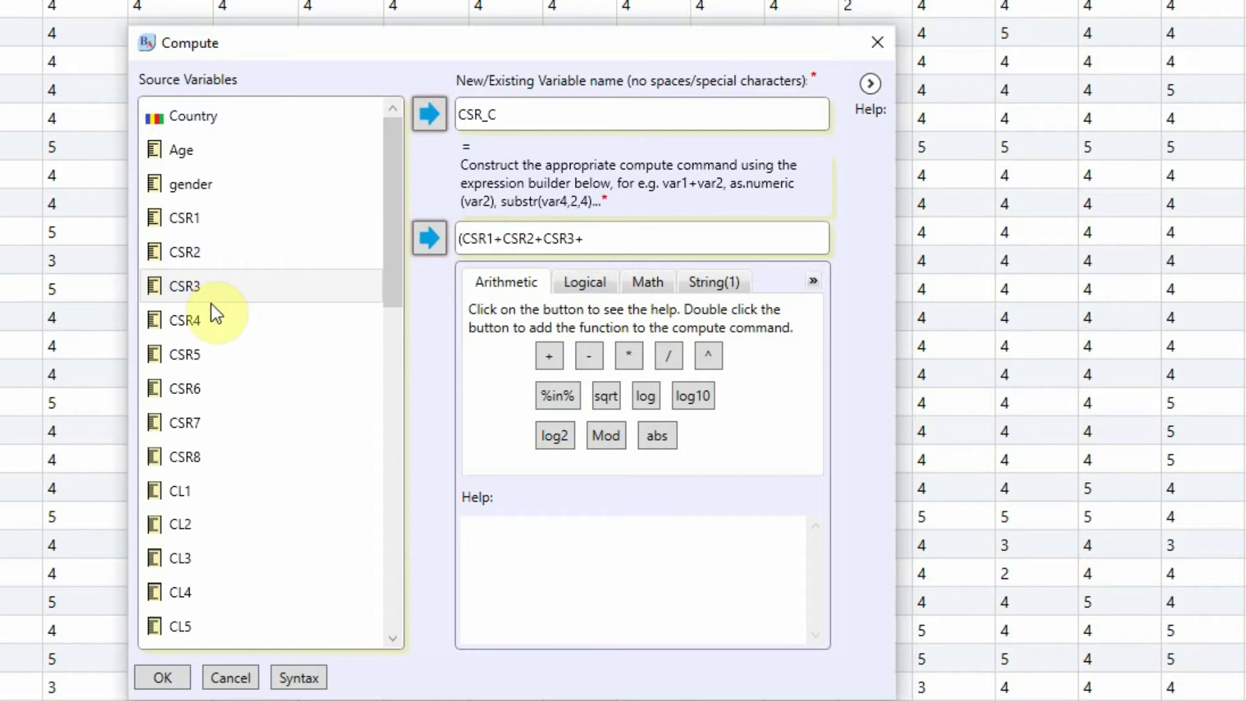
Append CSR4 and CSR5 to the expression, each followed by '+'.
click(210, 318)
click(429, 238)
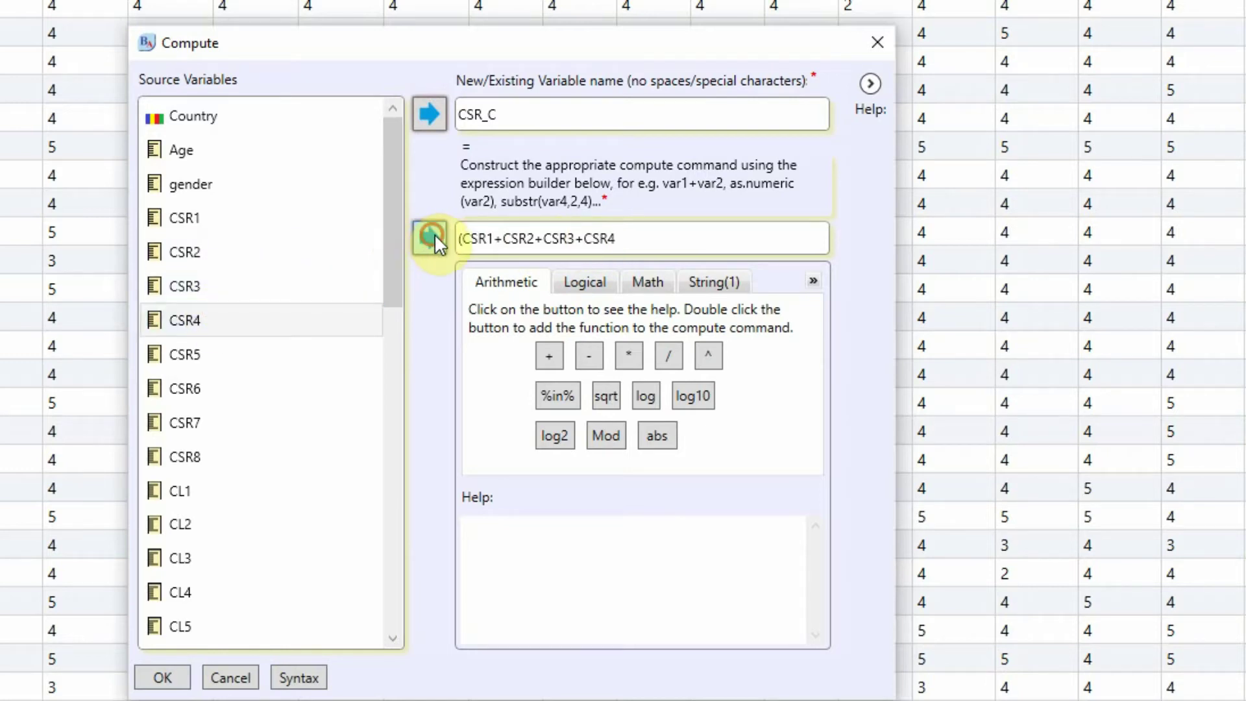
click(703, 239)
text(+)
click(250, 350)
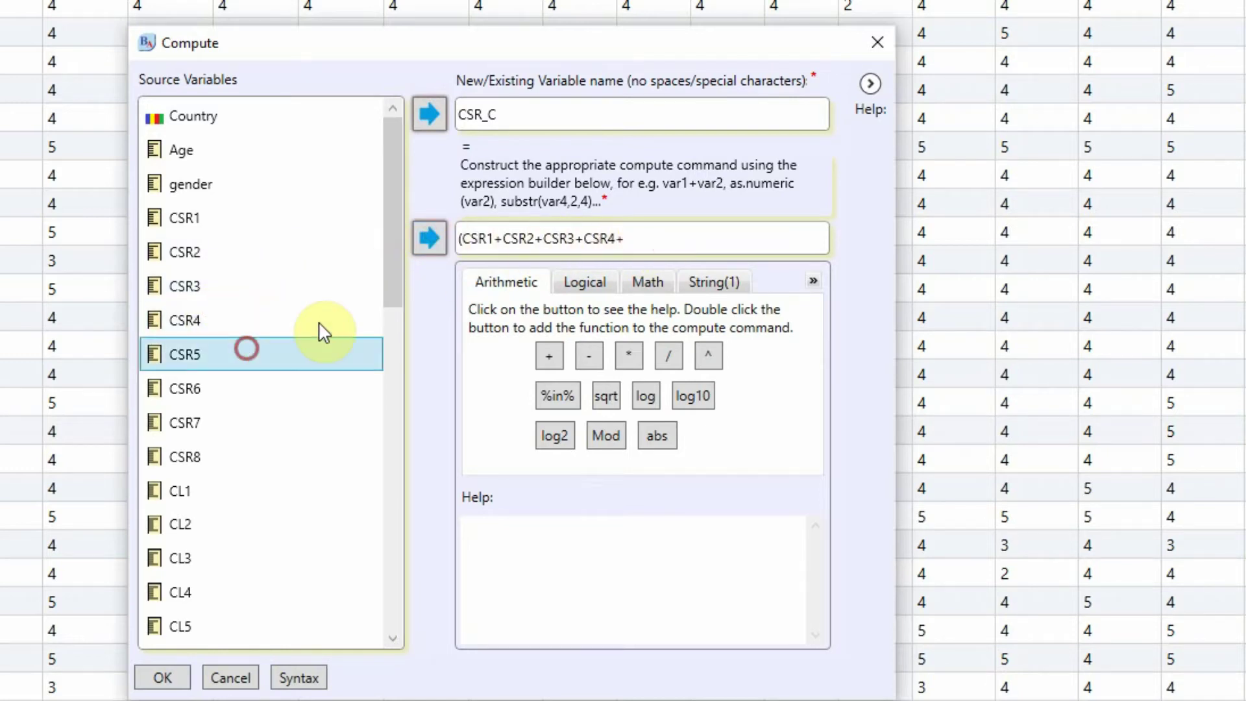
click(428, 235)
click(662, 233)
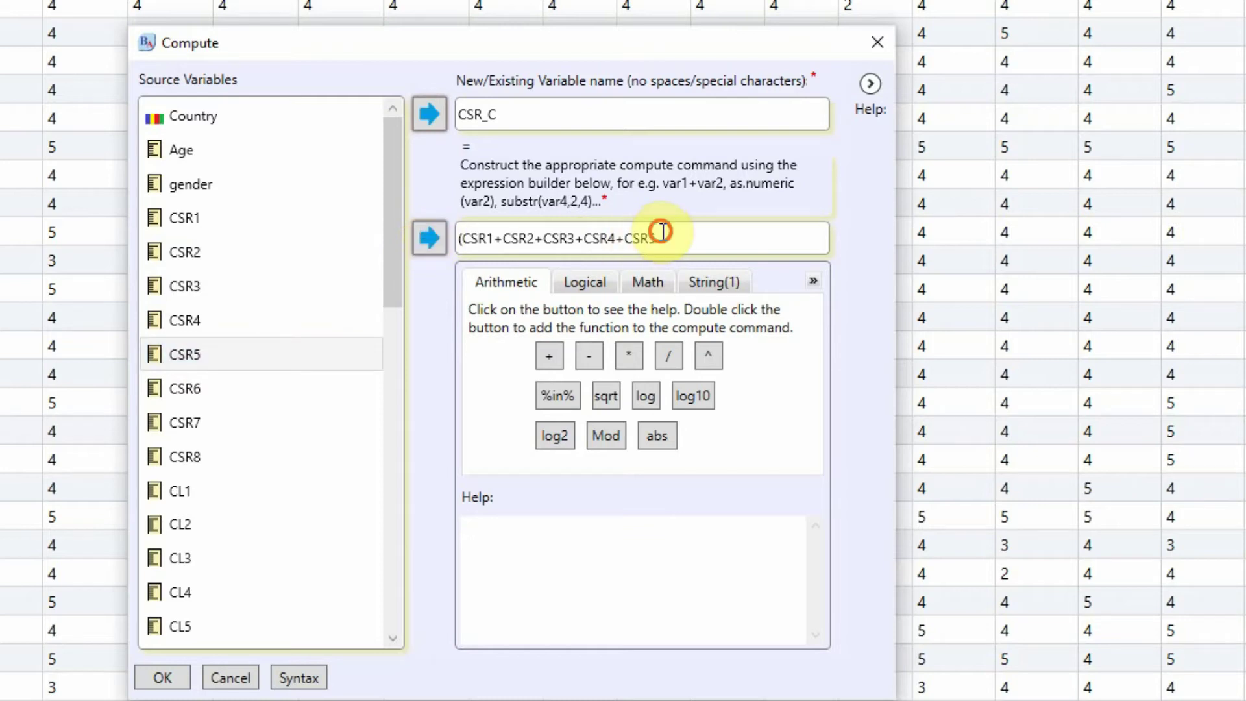
text(+)
Append CSR6, CSR7 and CSR8, giving (CSR1+CSR2+…+CSR8.
click(239, 386)
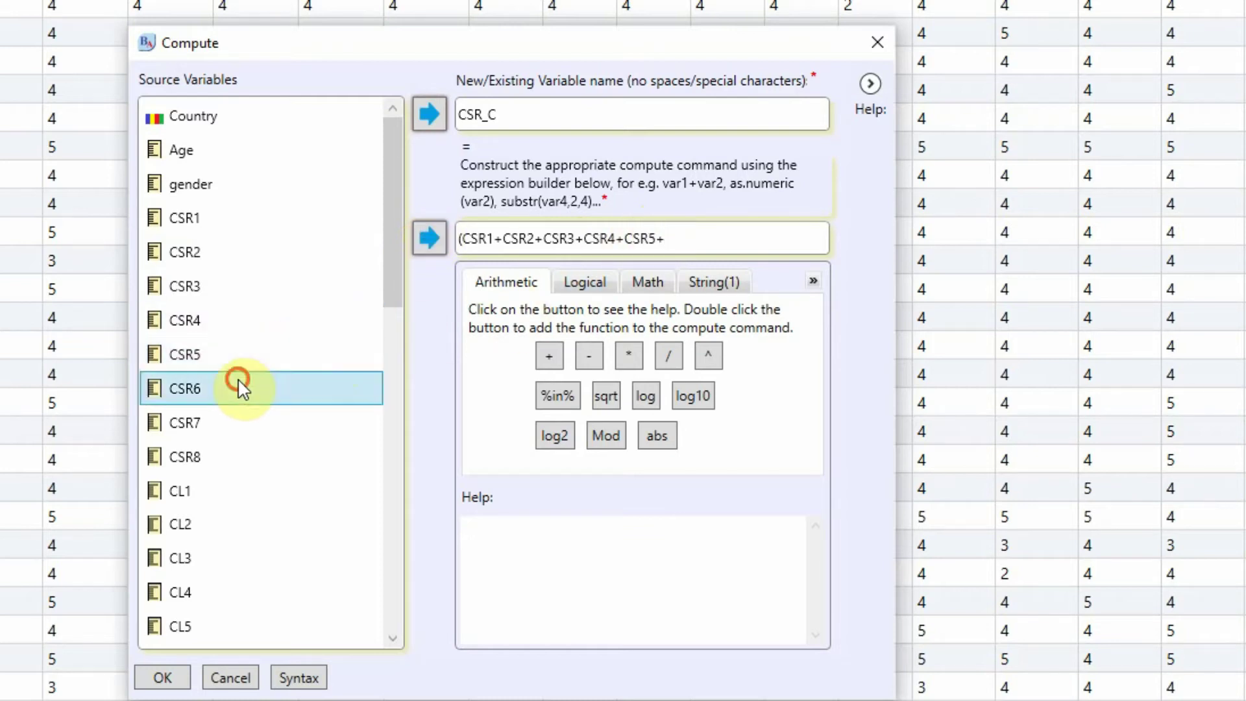
click(428, 235)
click(727, 237)
text(+)
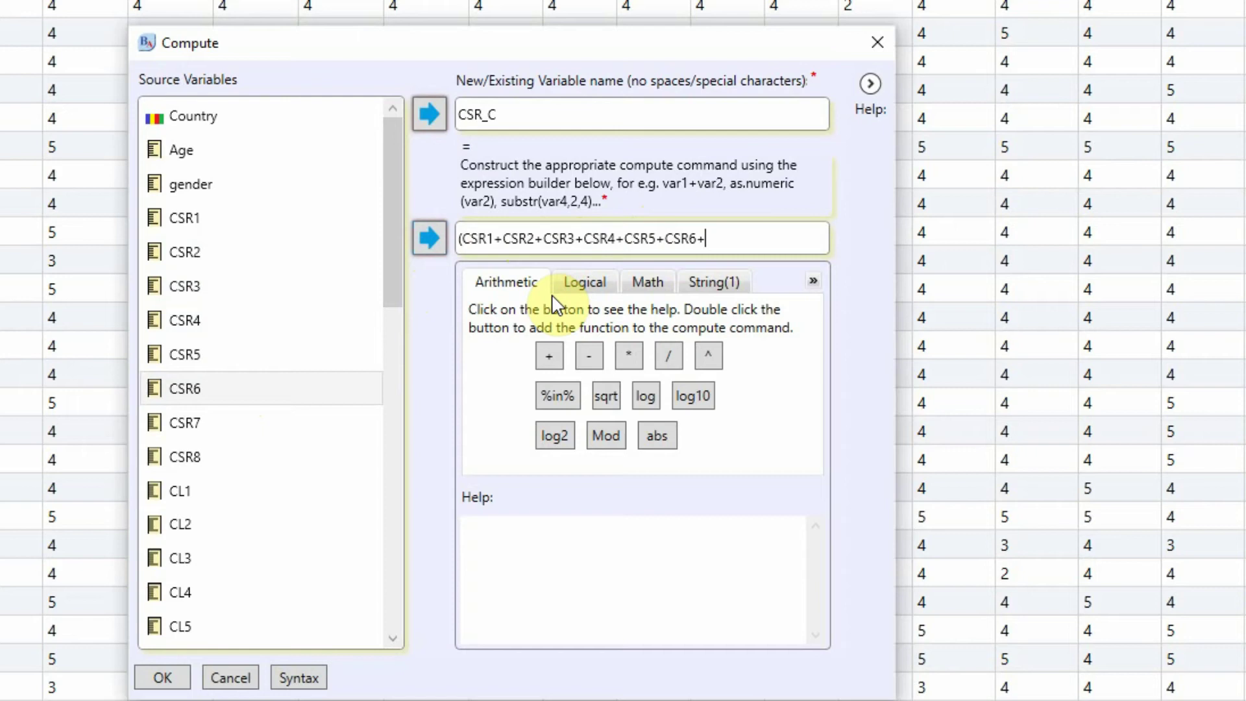
click(256, 422)
click(429, 238)
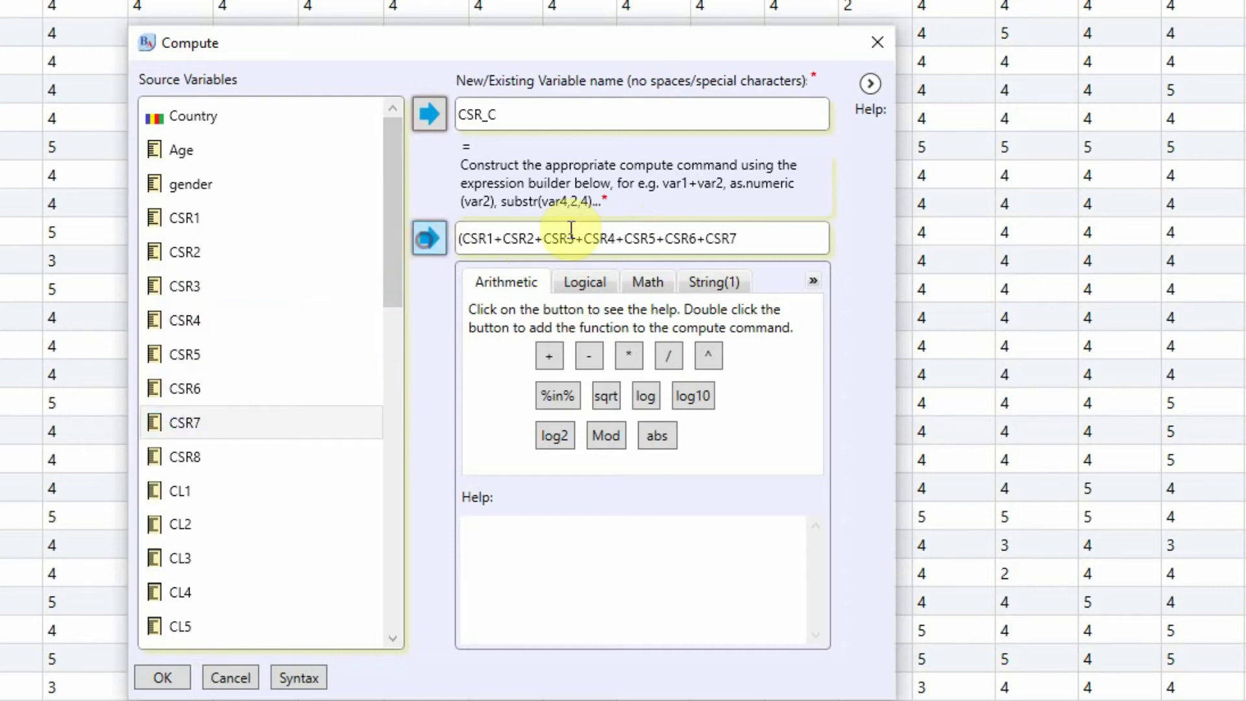
click(750, 237)
text(+)
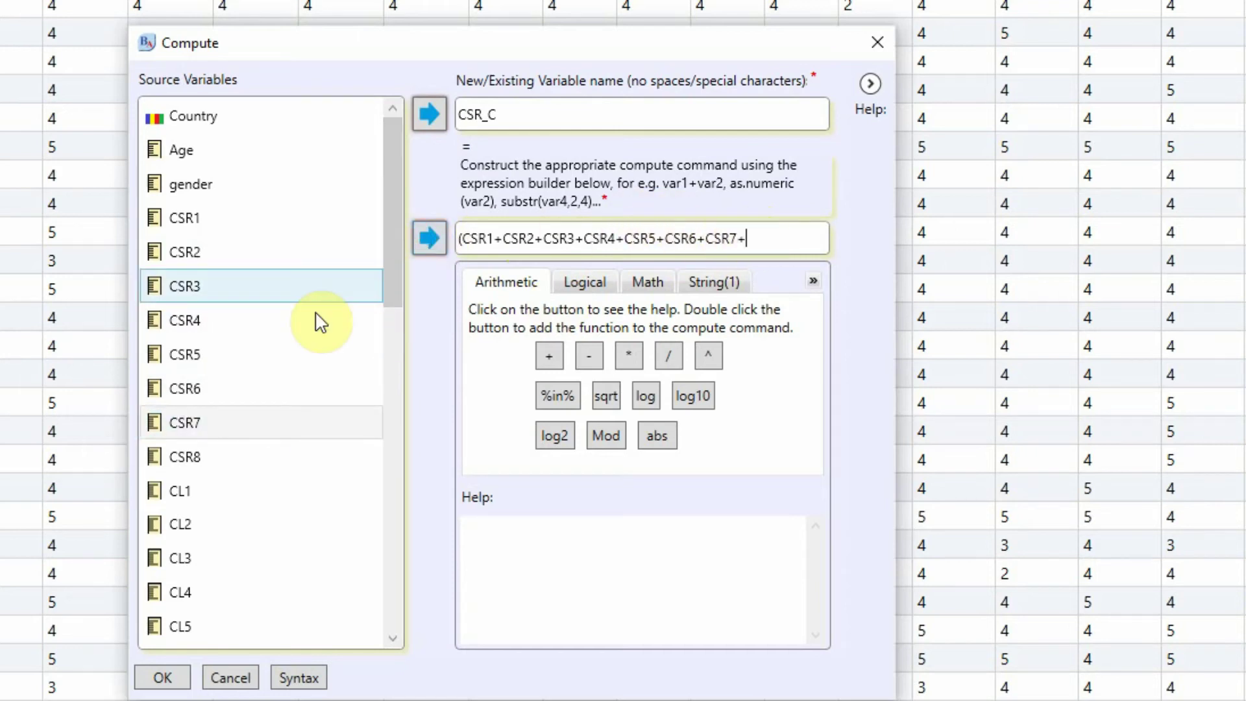
click(193, 455)
click(428, 237)
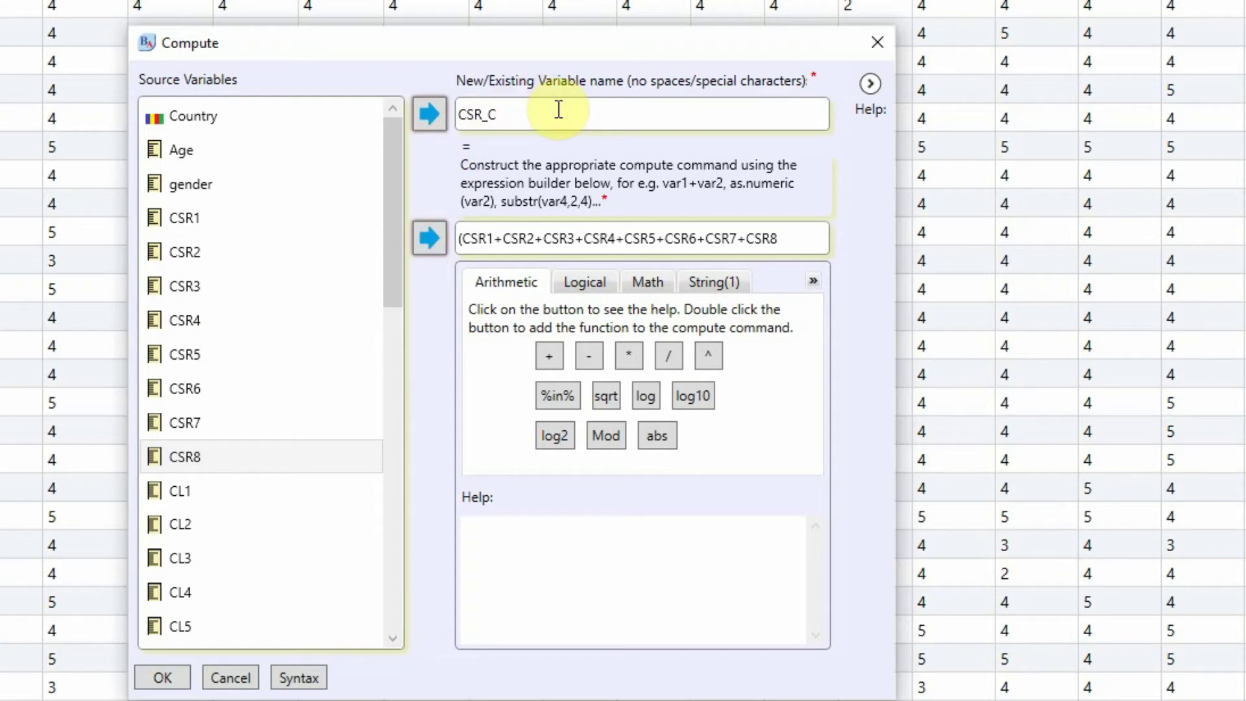
End the expression with ')/8' after CSR8 so CSR_C averages the eight items.
click(786, 239)
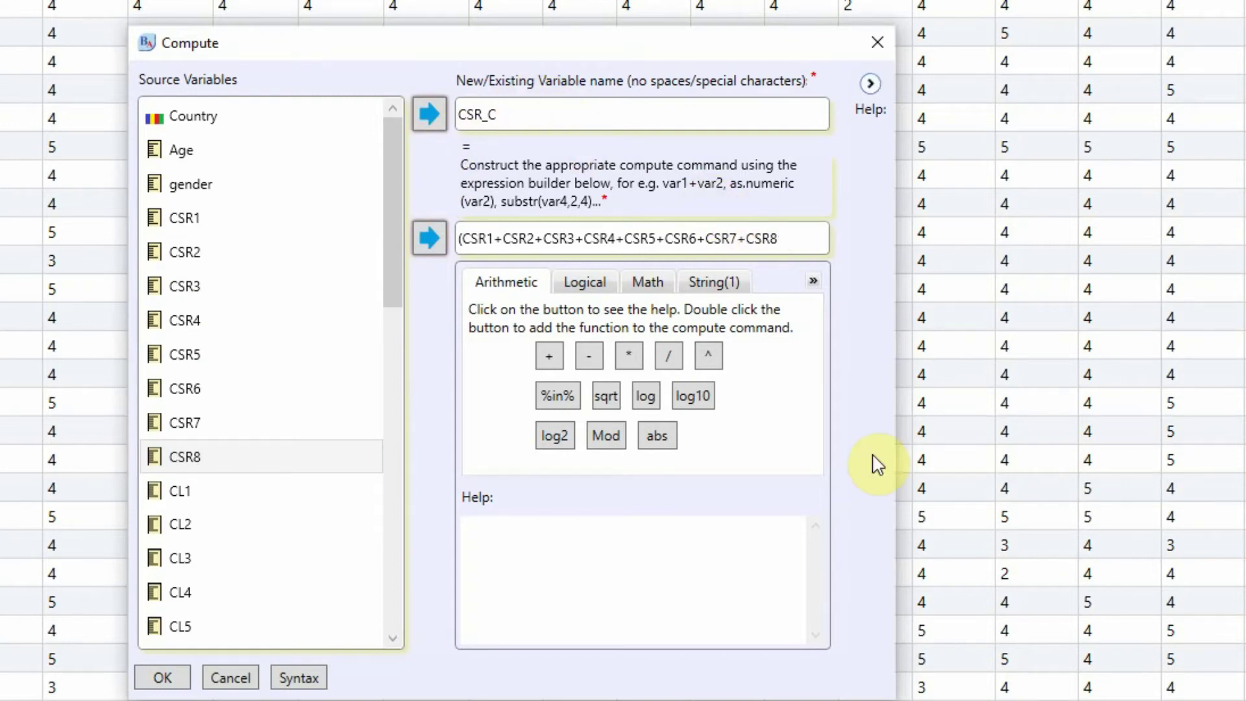
text(/8)
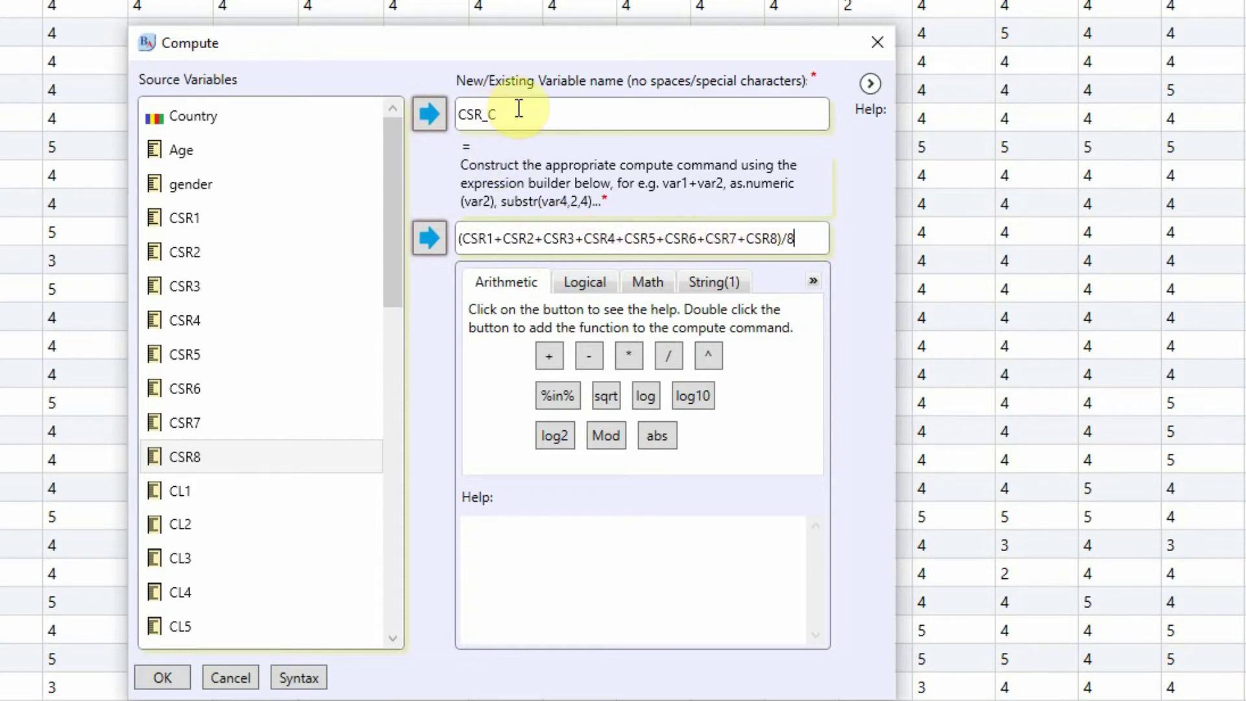
drag(523, 111, 452, 117)
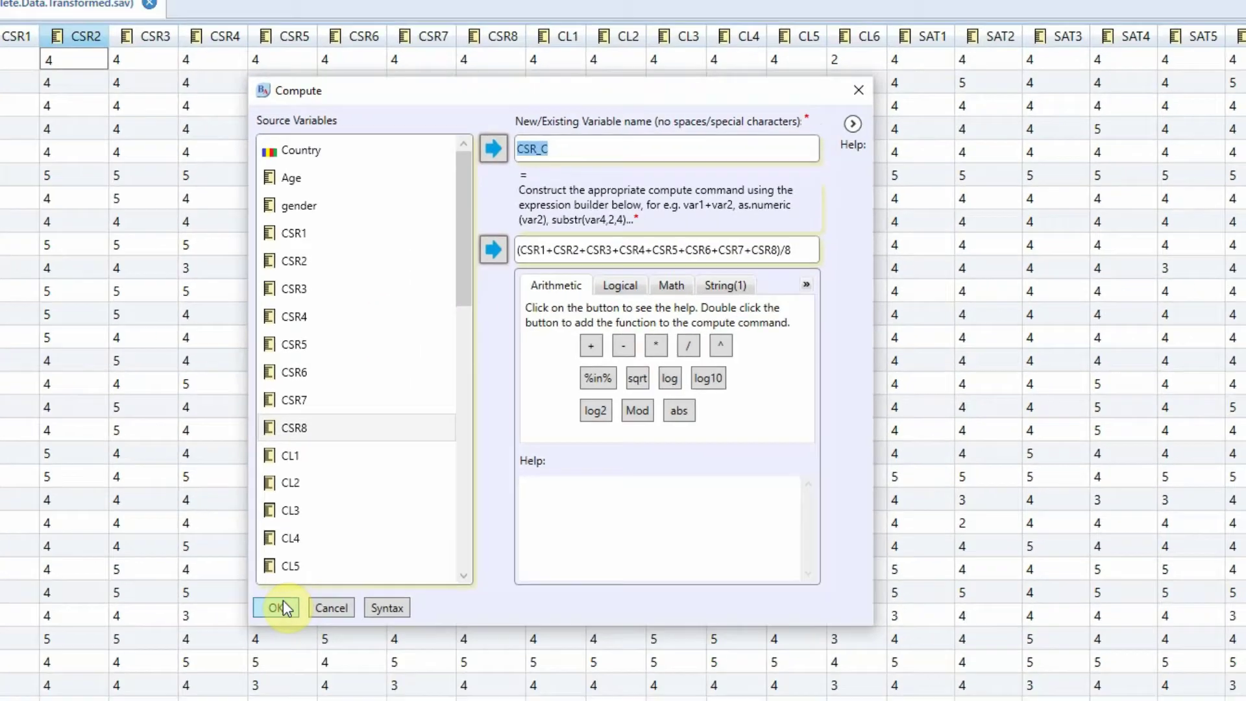
Run the CSR_C computation and look over the dataset's Variables list.
click(284, 605)
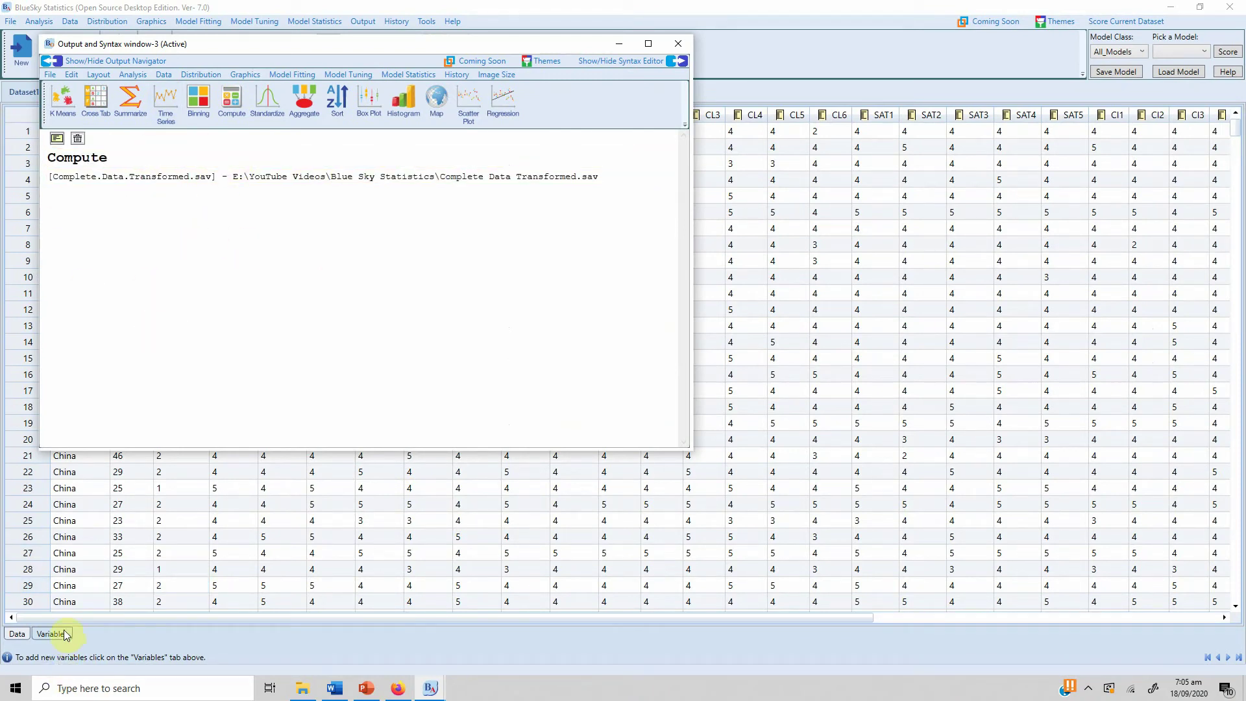
click(621, 43)
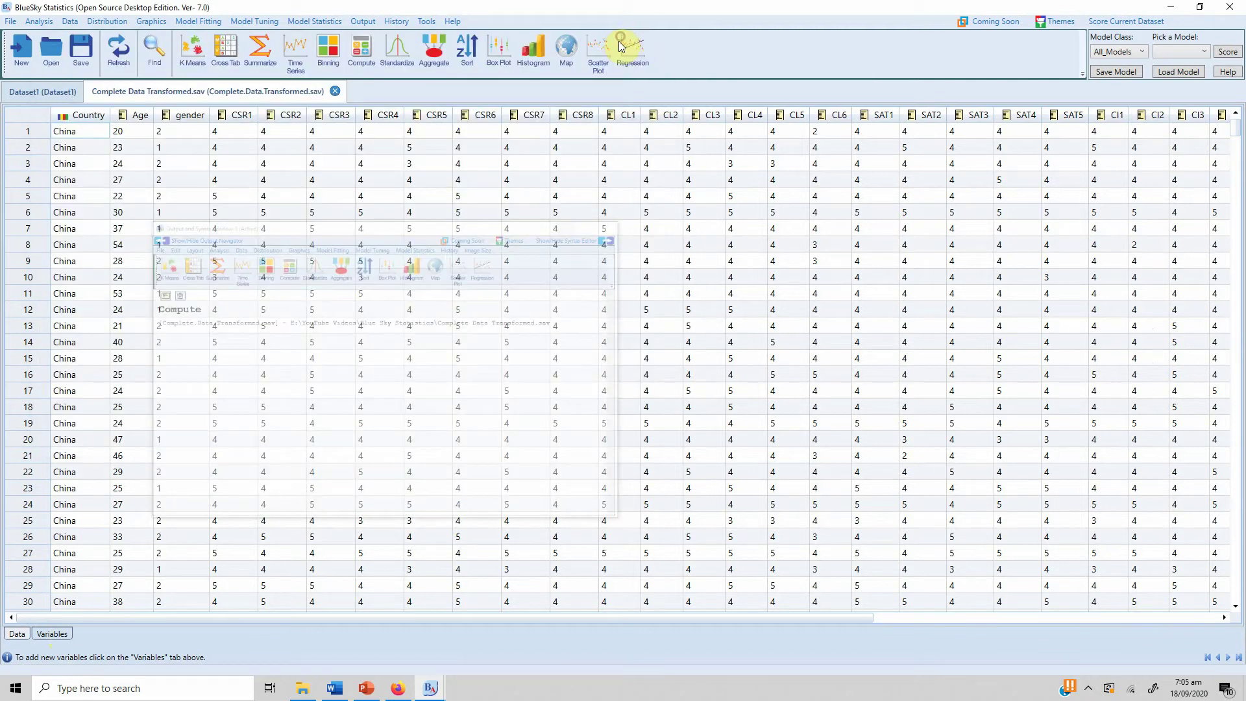
click(62, 639)
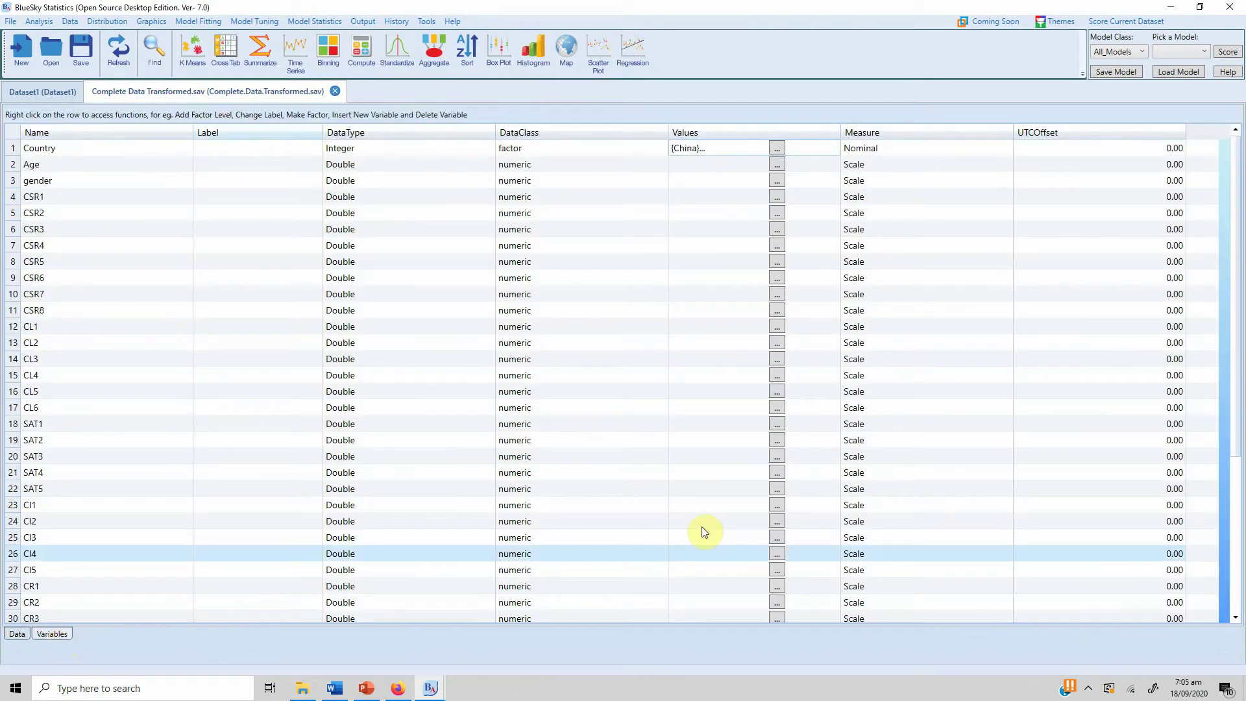
drag(1240, 224, 1216, 348)
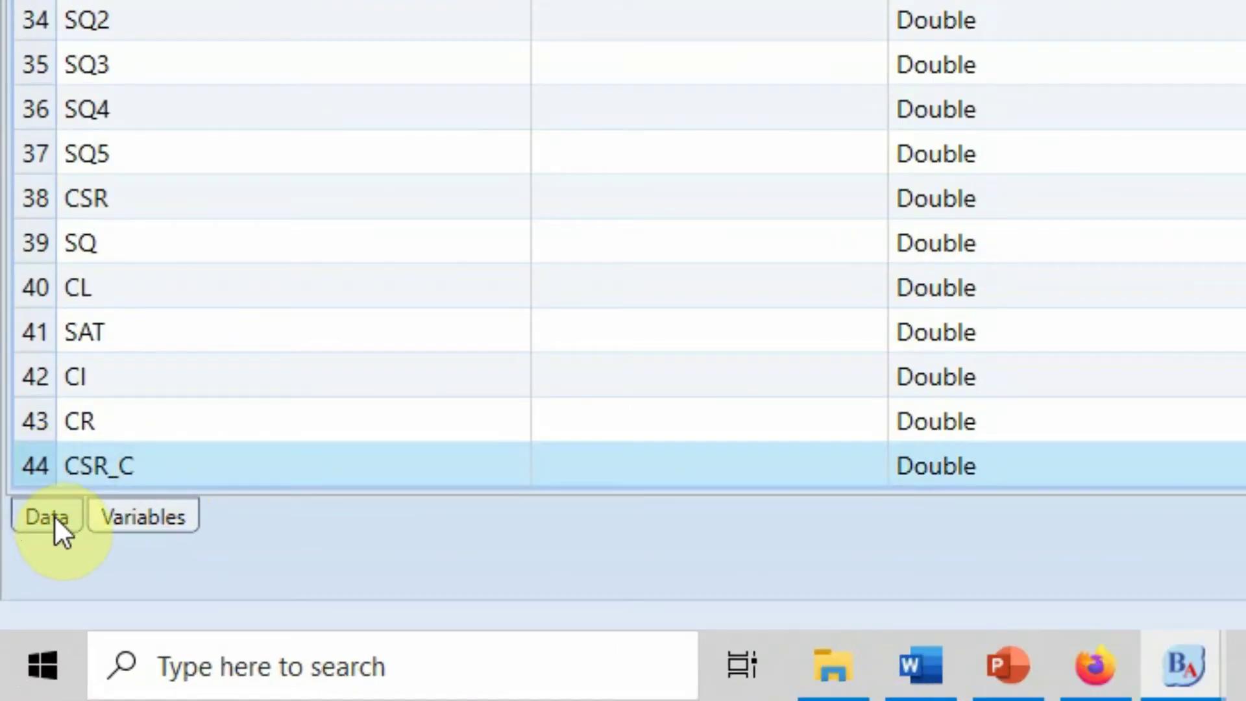
click(53, 515)
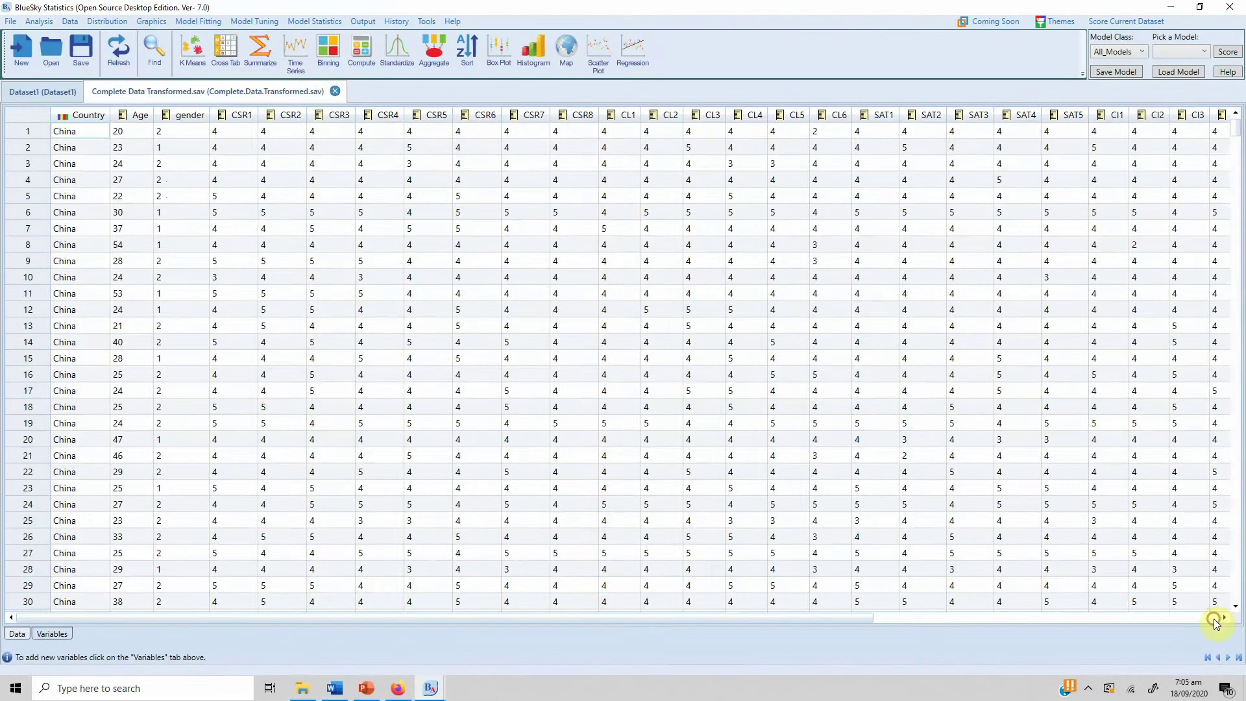
Scroll the data grid to the last columns to see the new CSR_C values.
click(1223, 617)
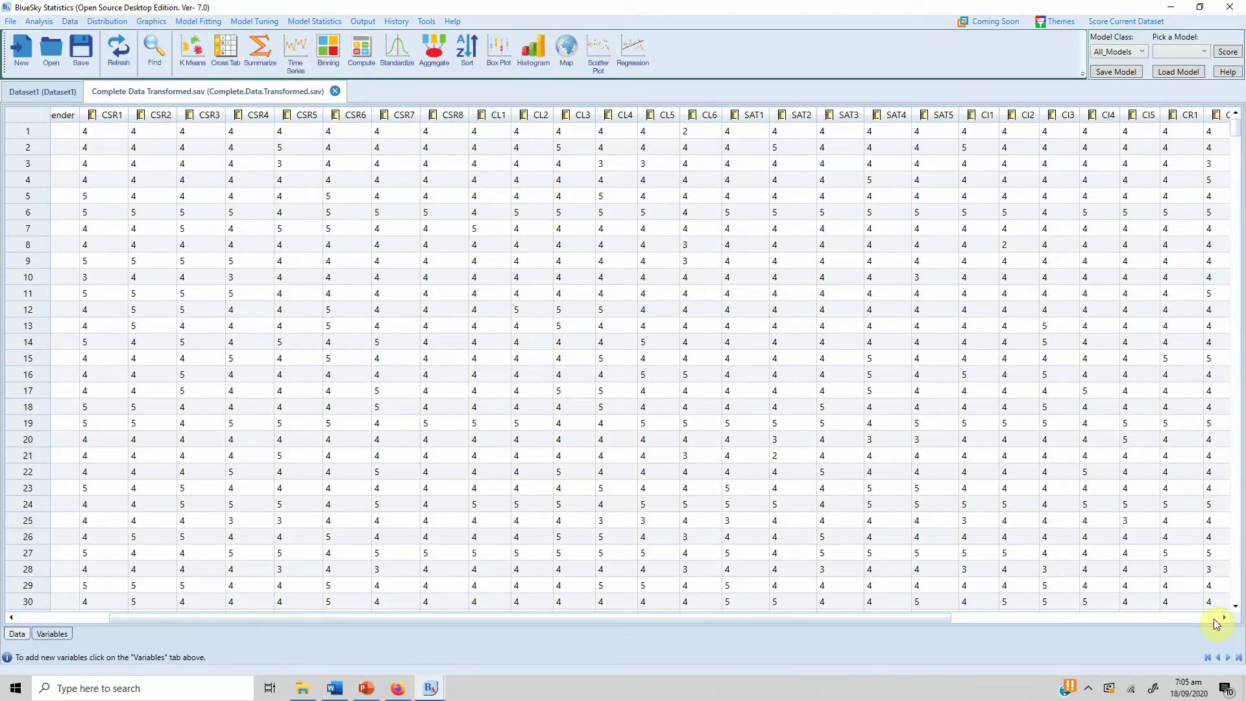
click(1216, 622)
click(1217, 621)
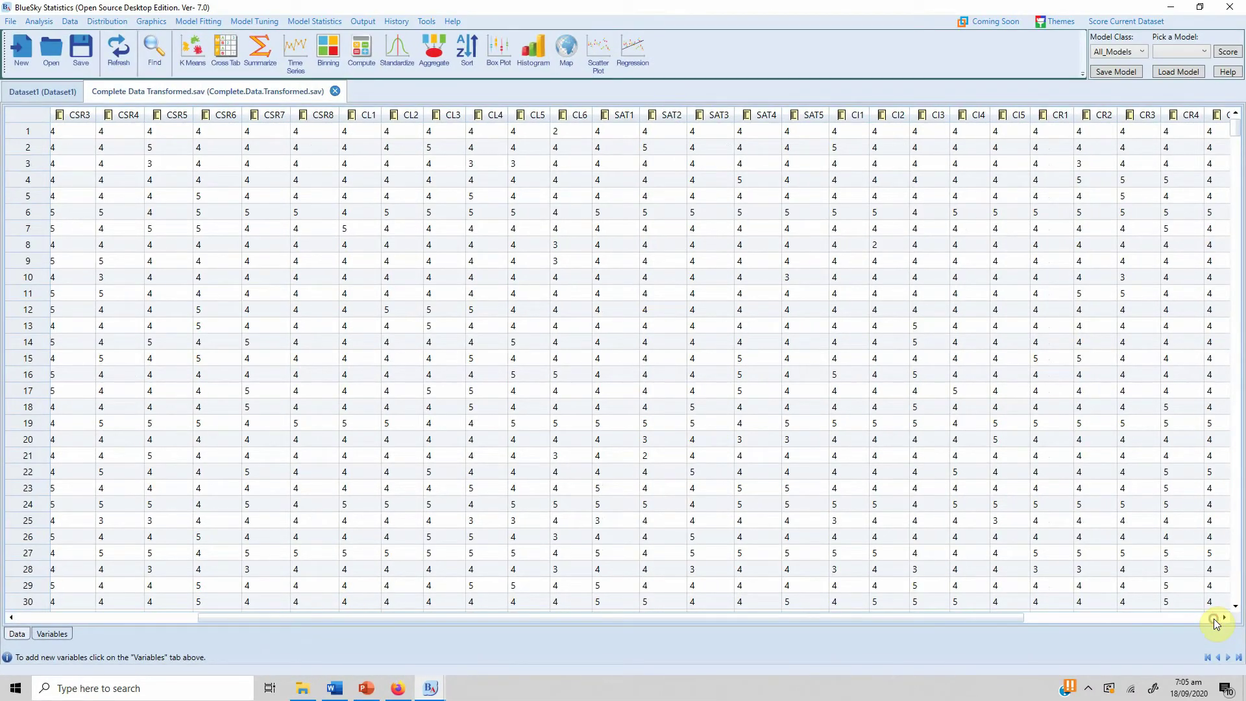
click(1217, 622)
click(1217, 622)
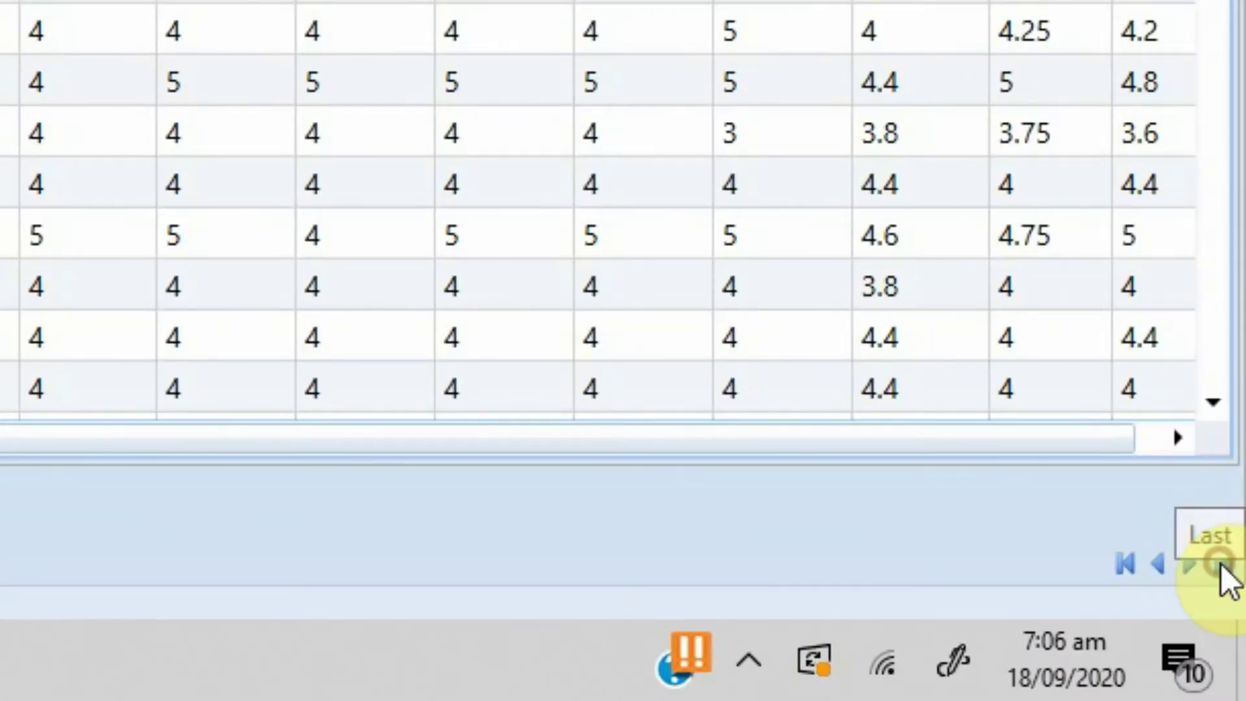
click(1220, 563)
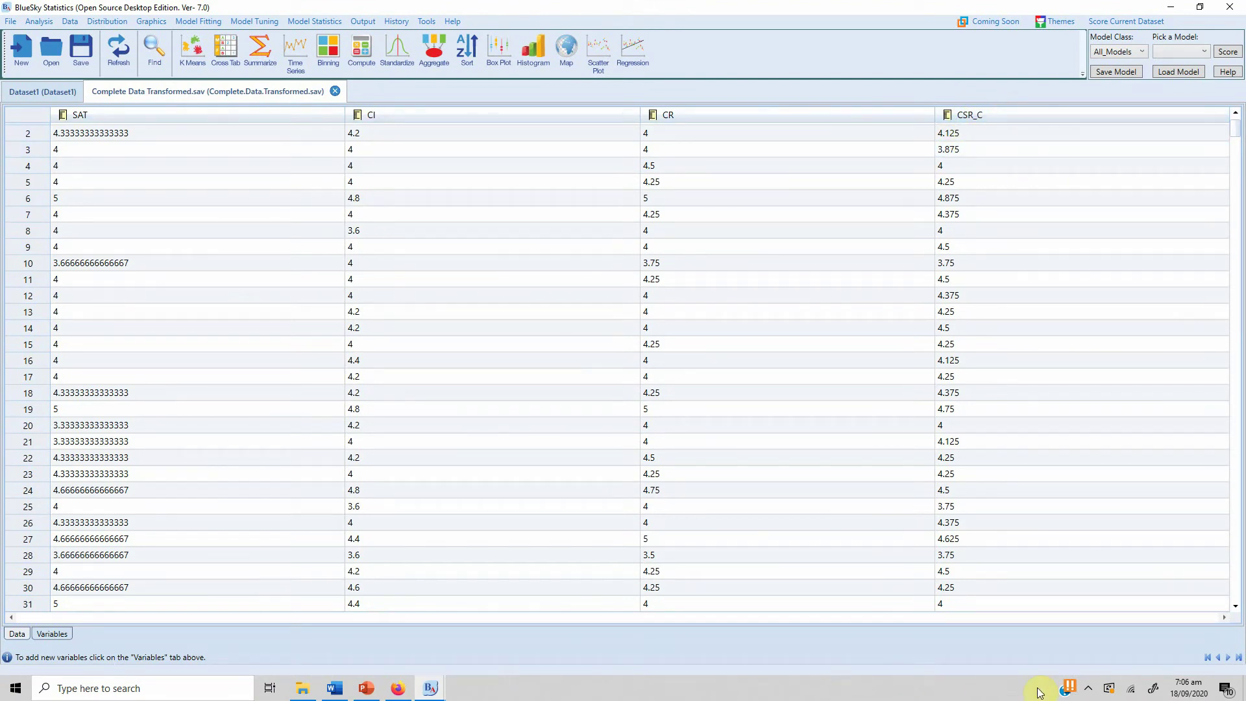
Return to the first columns and run Analysis > Summary Analysis > Frequency Table on Age.
click(1209, 657)
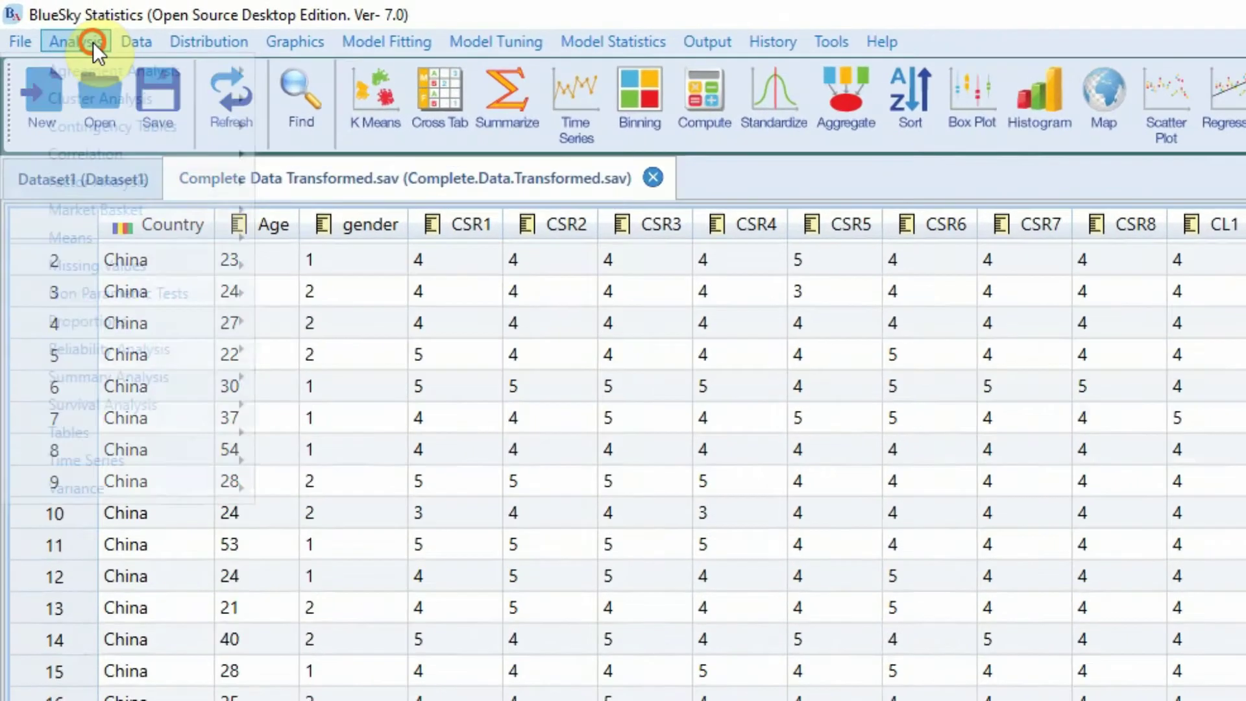
click(67, 29)
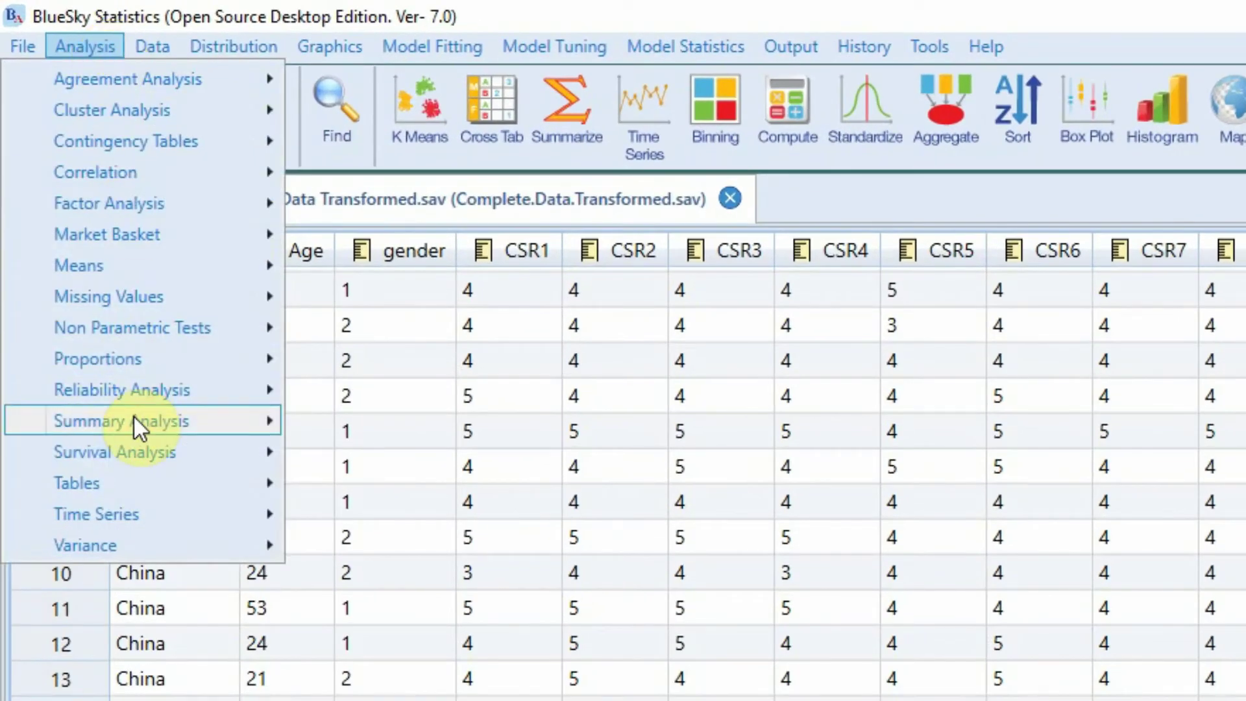
mouse_move(149, 420)
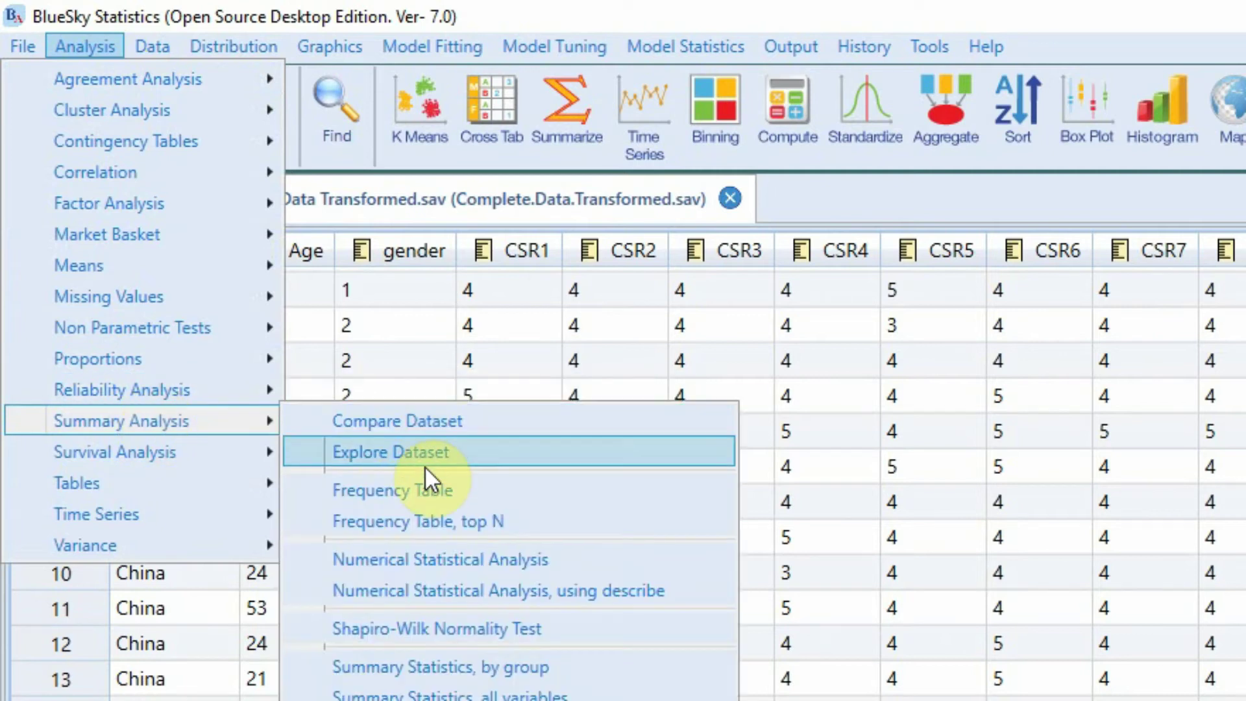
click(427, 488)
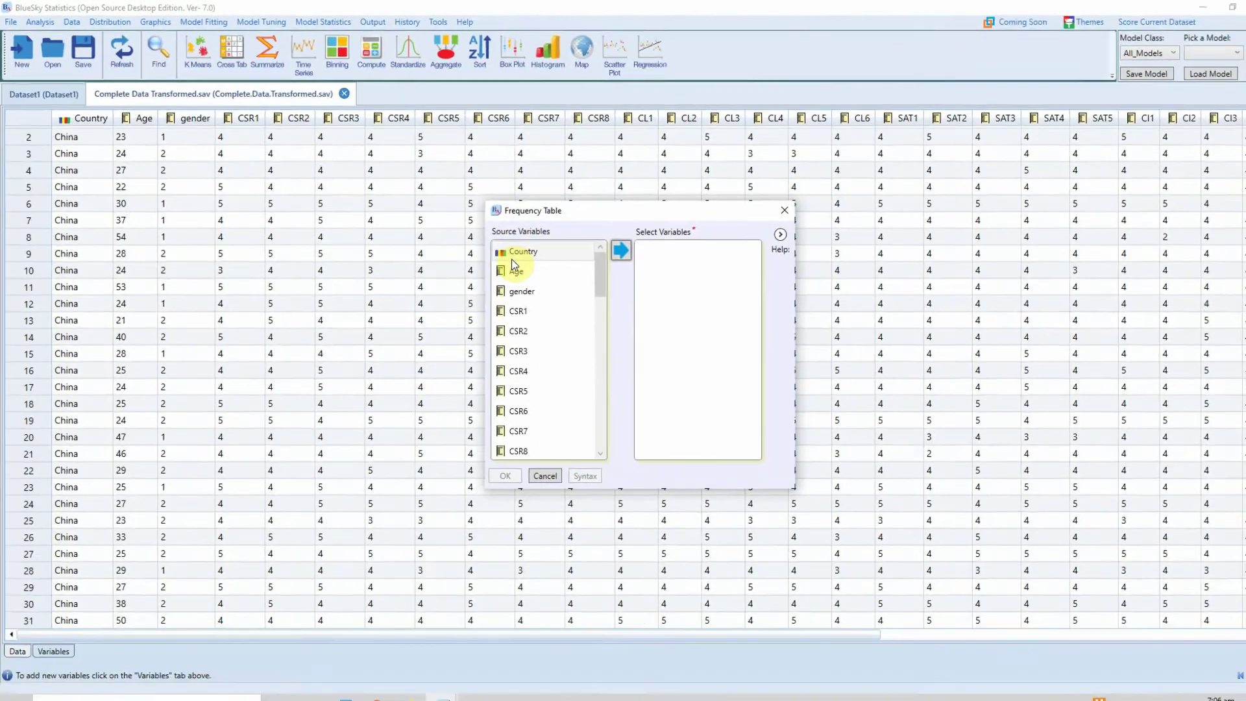
click(512, 264)
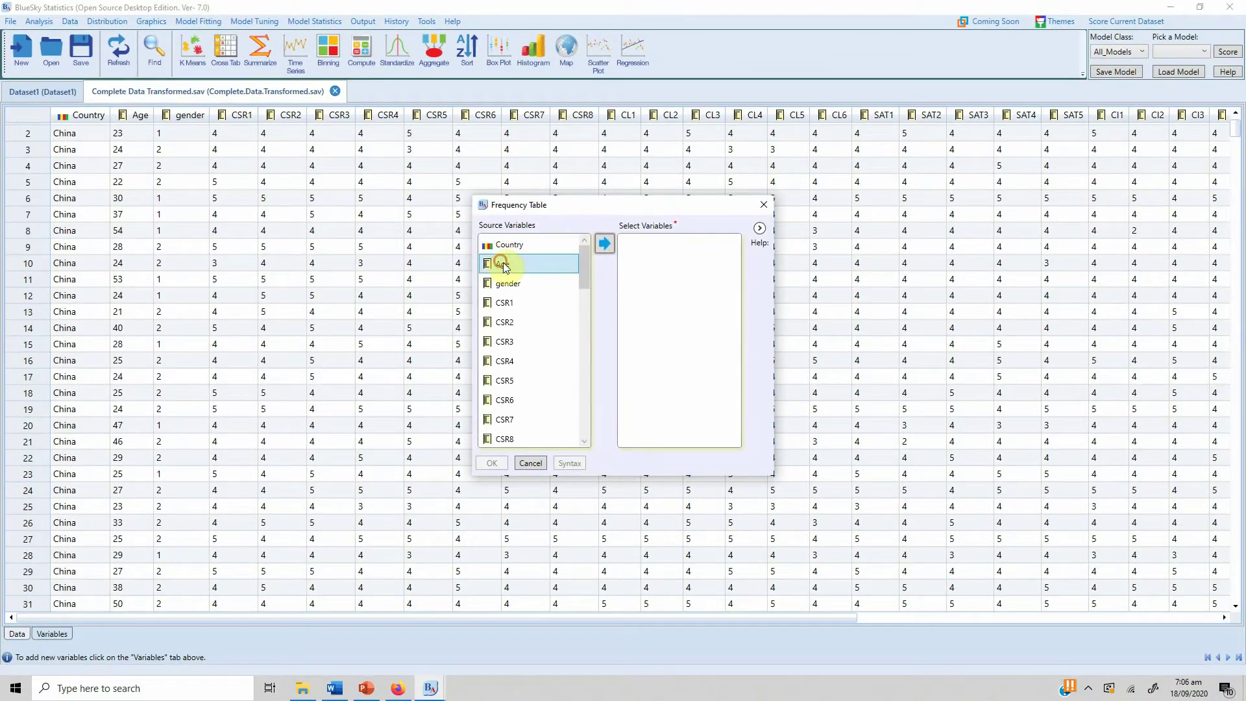
click(604, 244)
click(494, 462)
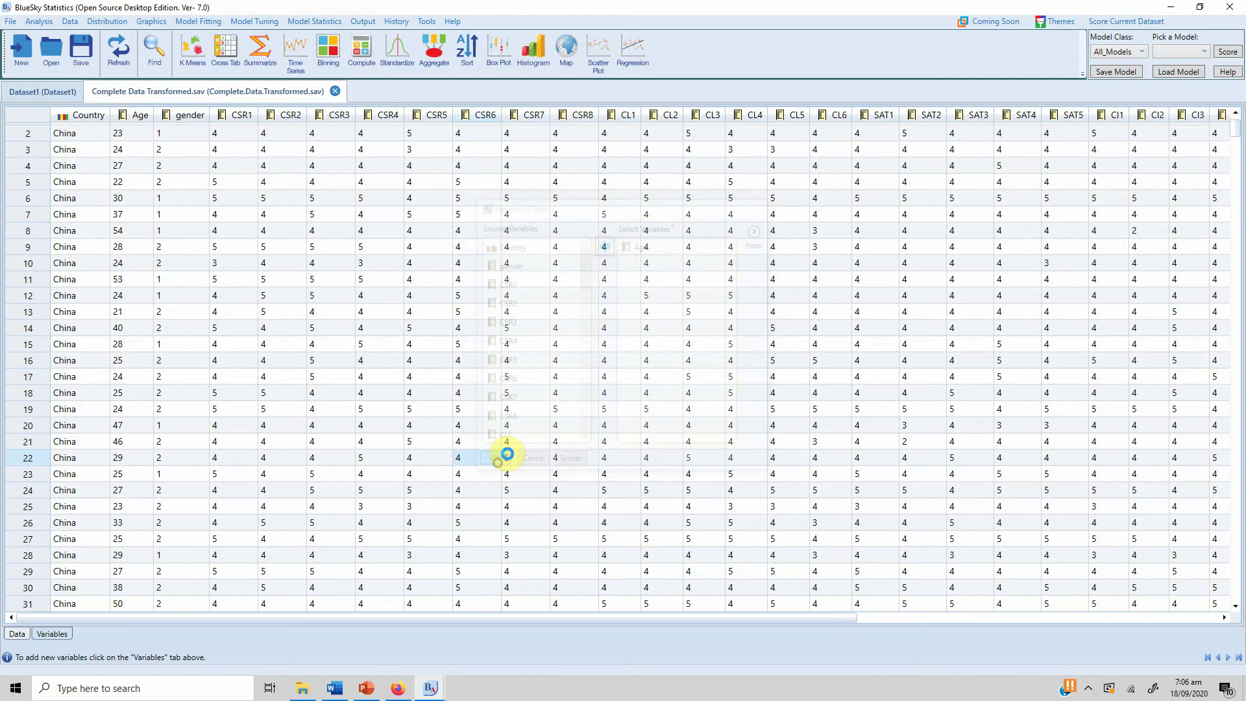
click(508, 451)
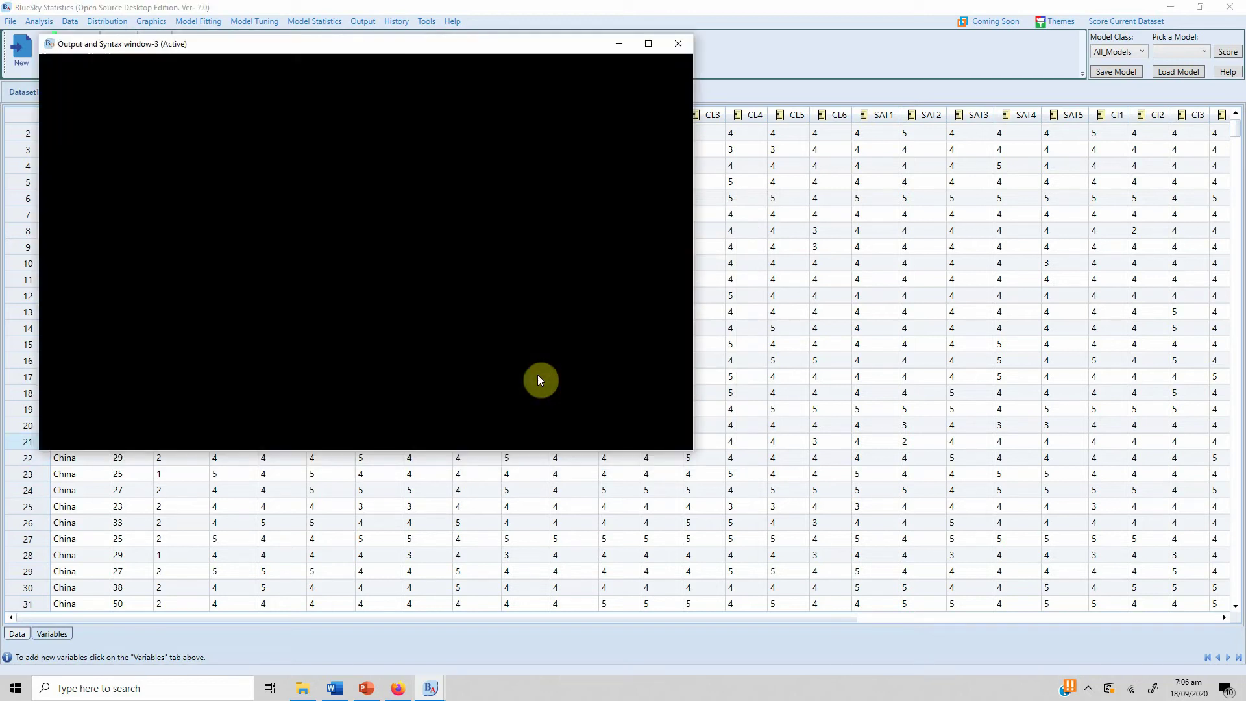
Scroll through the output to review Age's mean of 29.25 and its frequencies.
scroll(321, 243, down, 10)
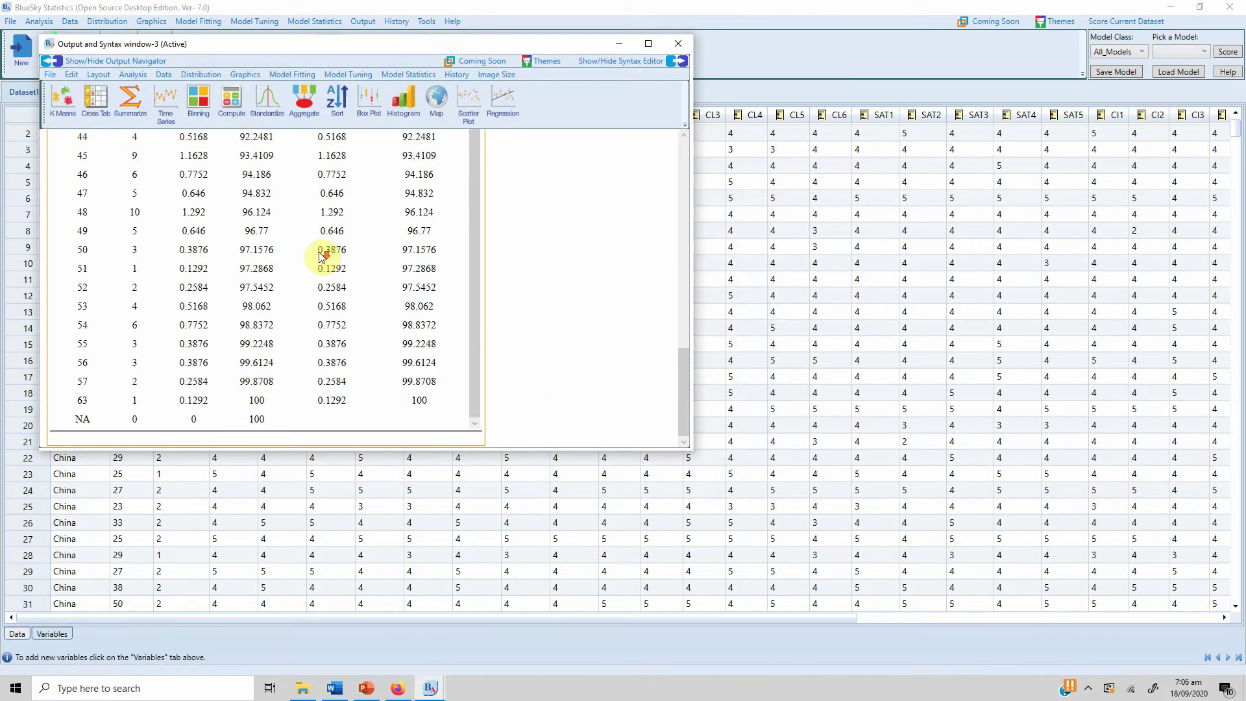
scroll(260, 279, up, 8)
scroll(241, 312, down, 15)
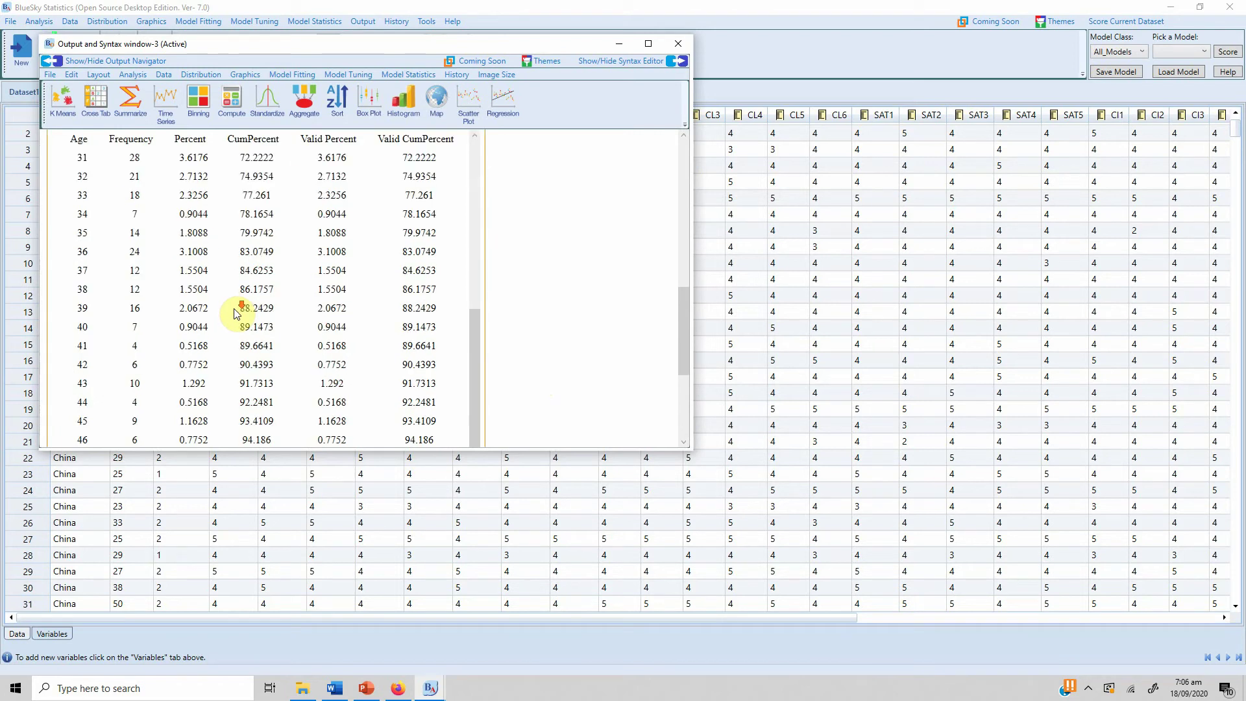
scroll(236, 311, up, 8)
scroll(181, 218, up, 3)
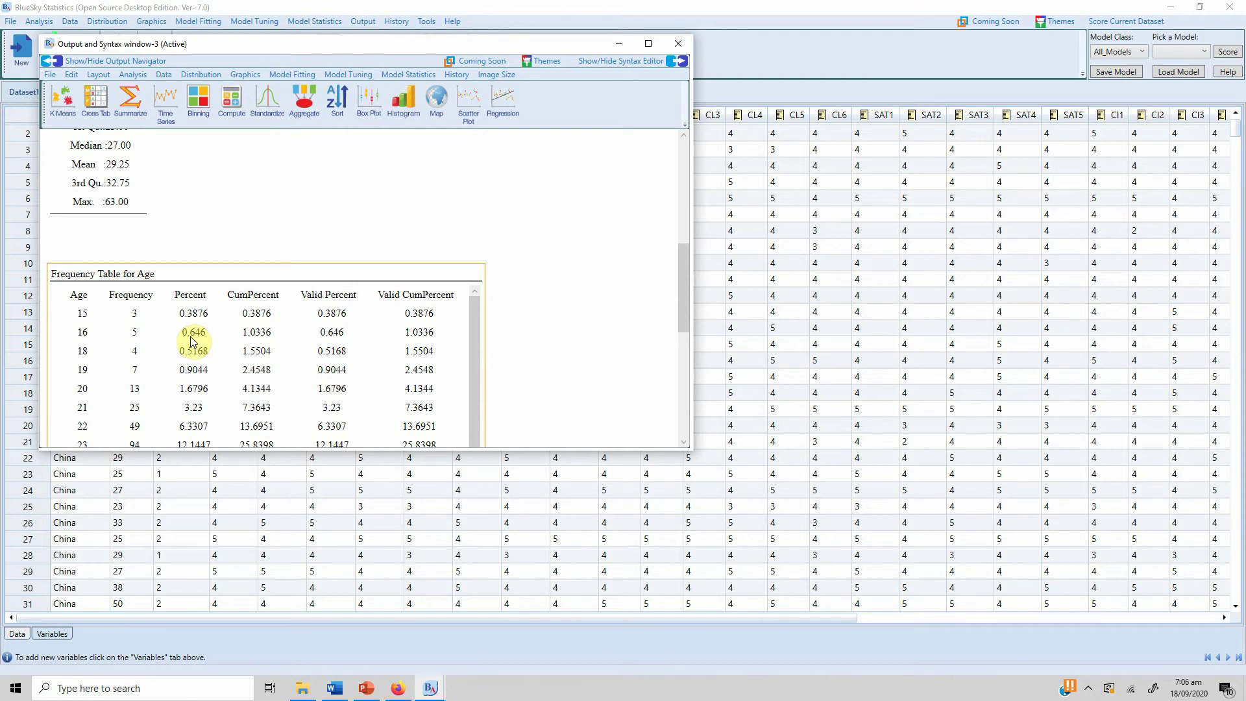
scroll(220, 301, down, 6)
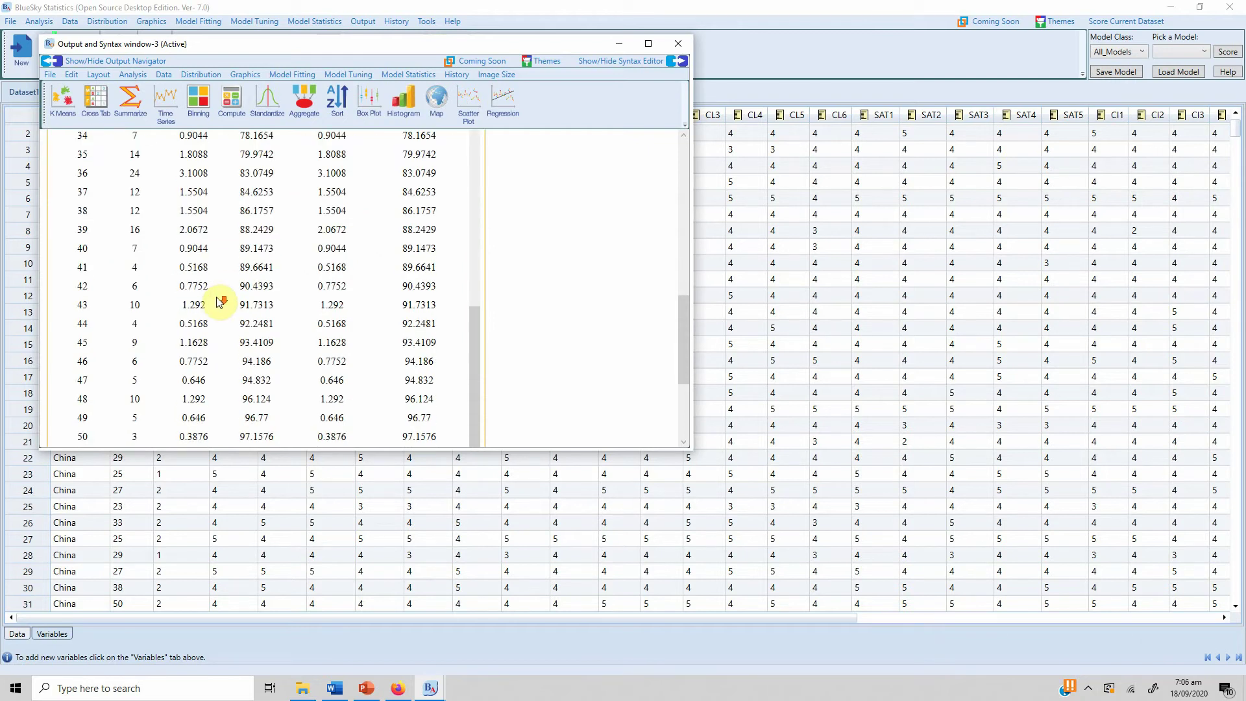
scroll(220, 301, down, 10)
scroll(222, 285, up, 15)
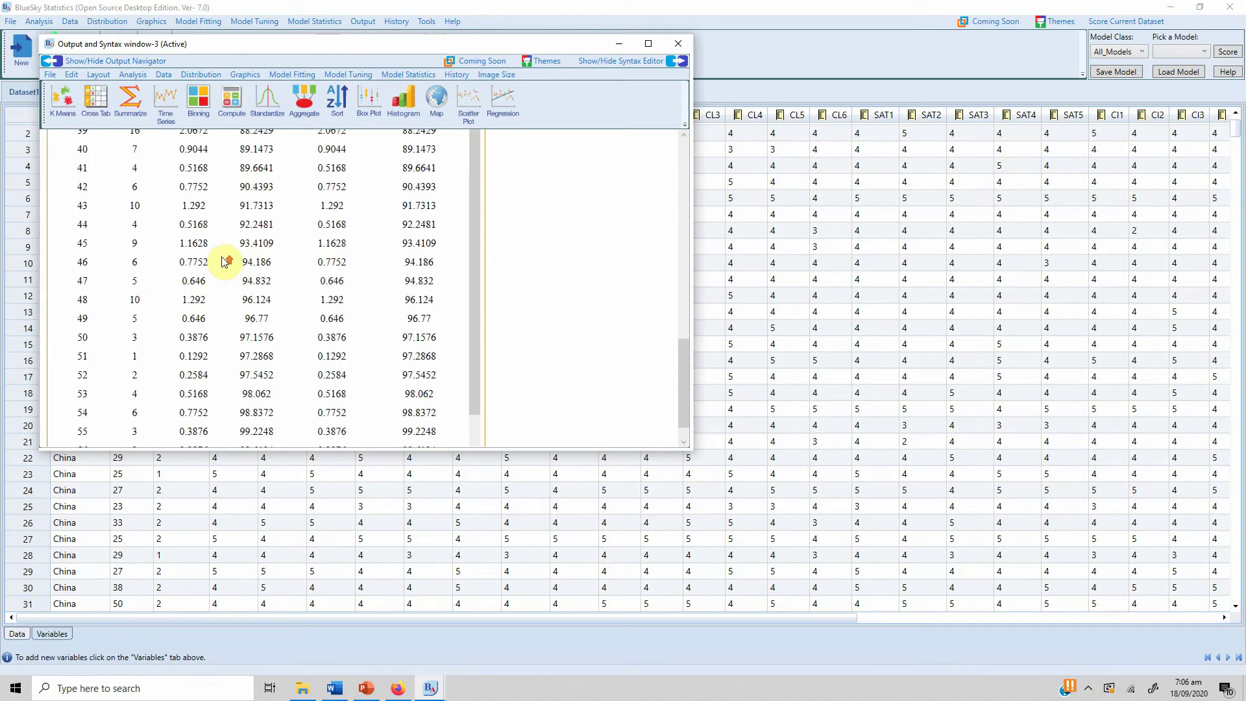
scroll(224, 262, down, 3)
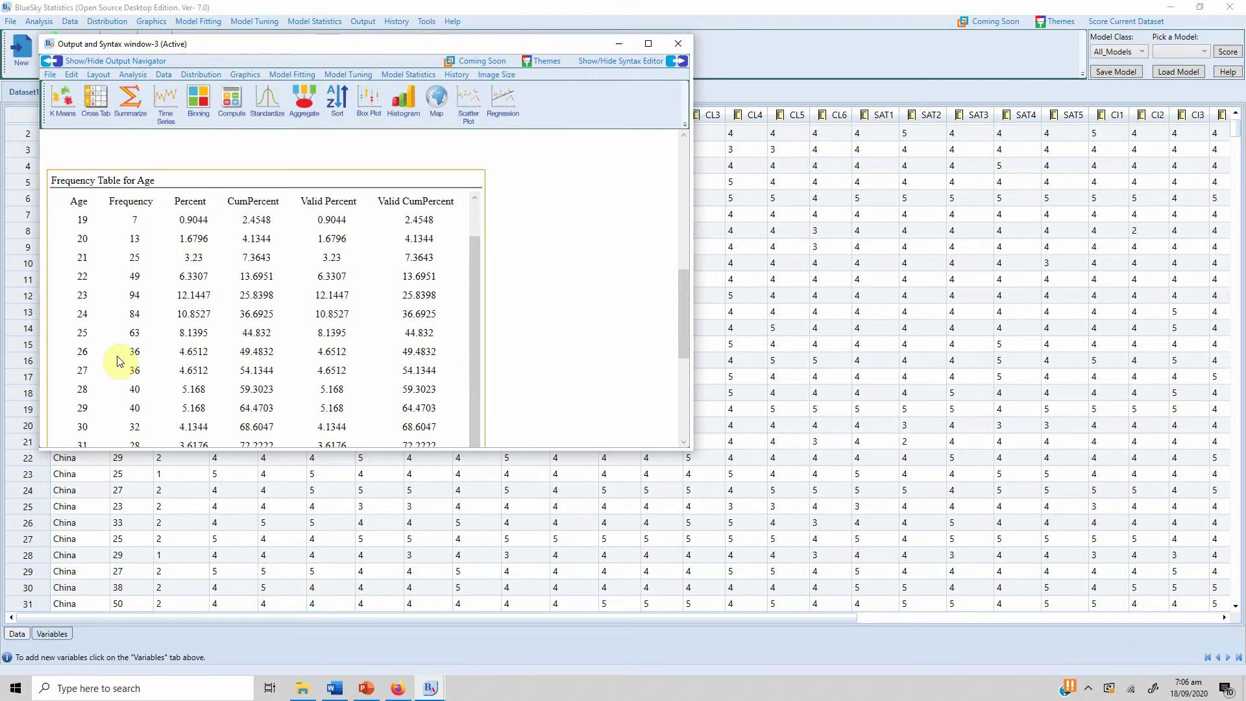
click(78, 201)
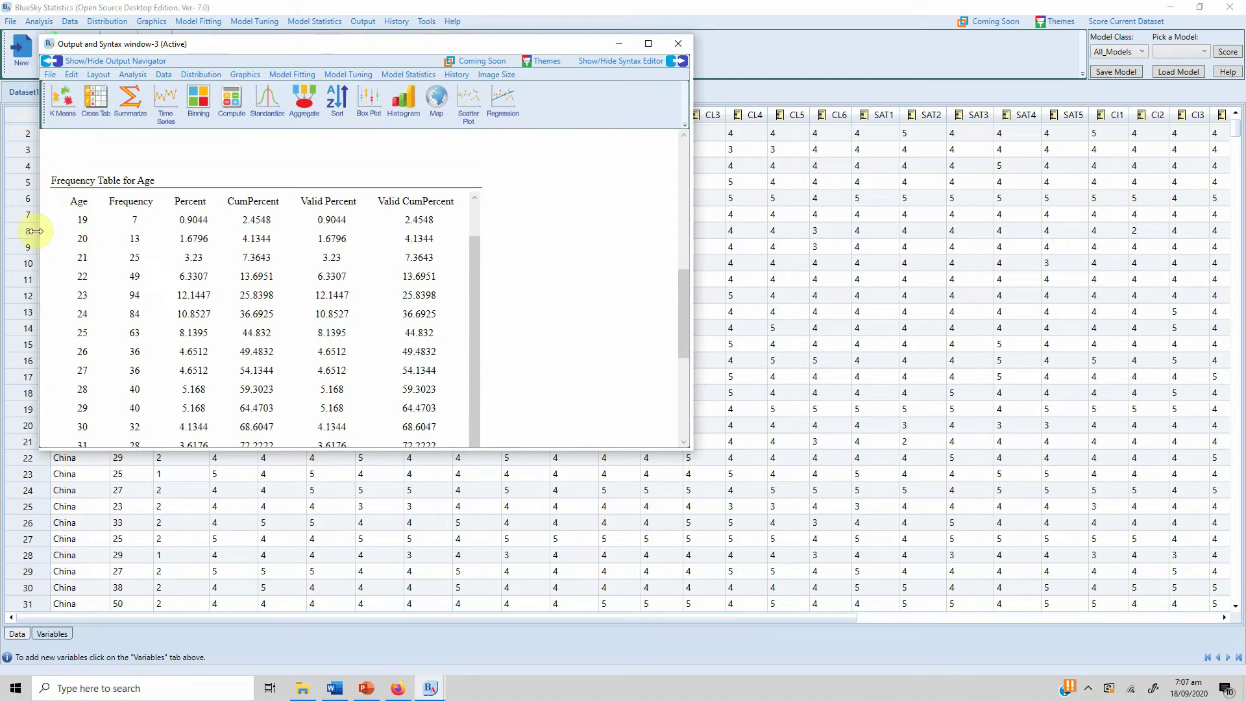
Close the output window without saving after a final look through it.
click(678, 44)
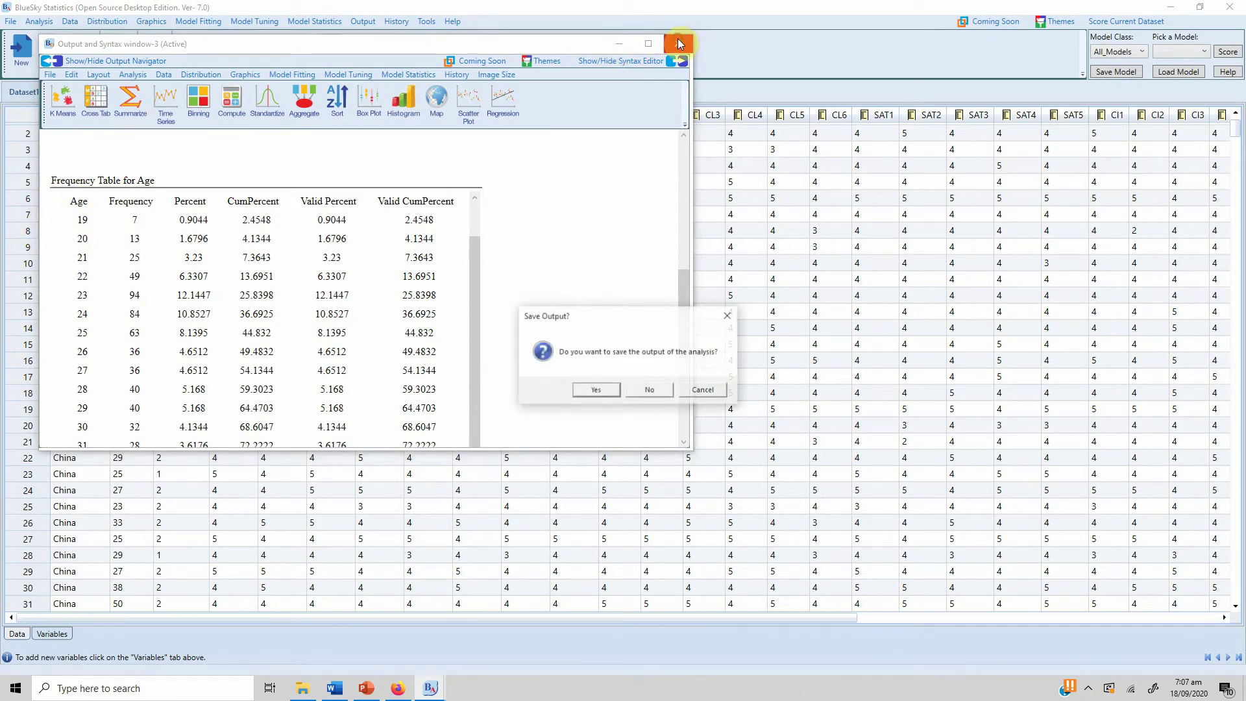
click(703, 390)
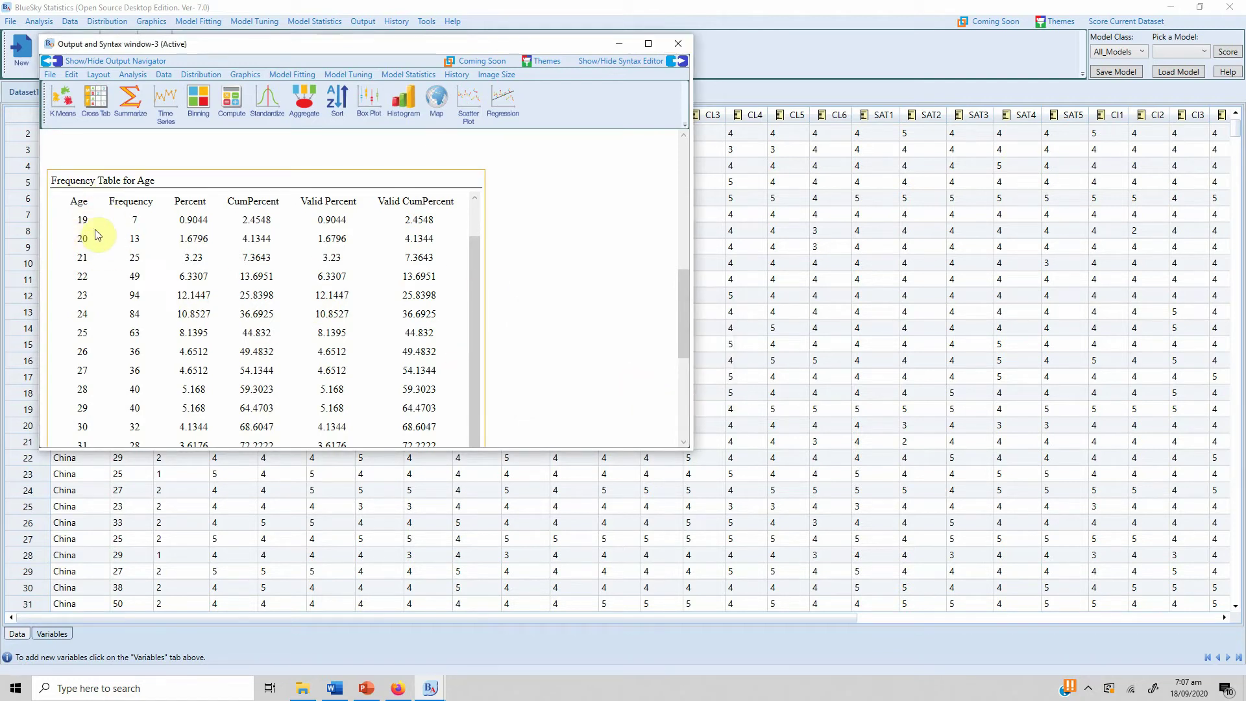
scroll(91, 224, up, 3)
scroll(111, 227, down, 1)
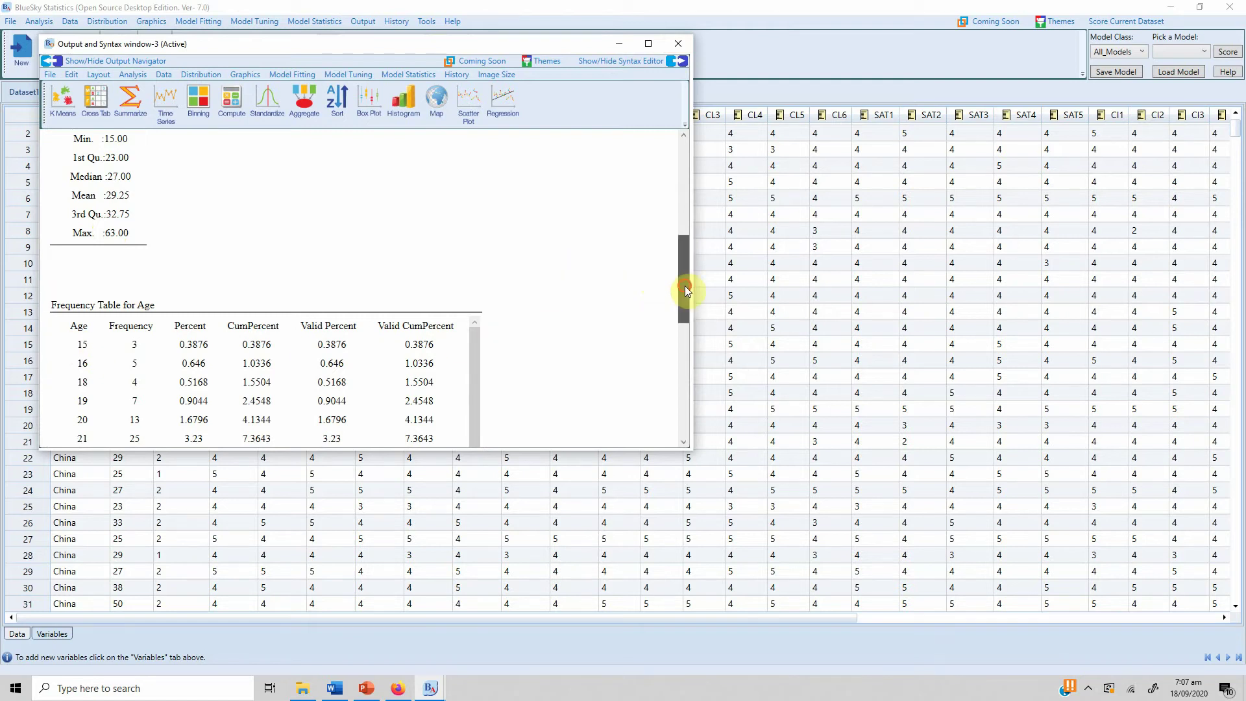
drag(685, 286, 691, 429)
scroll(297, 359, down, 5)
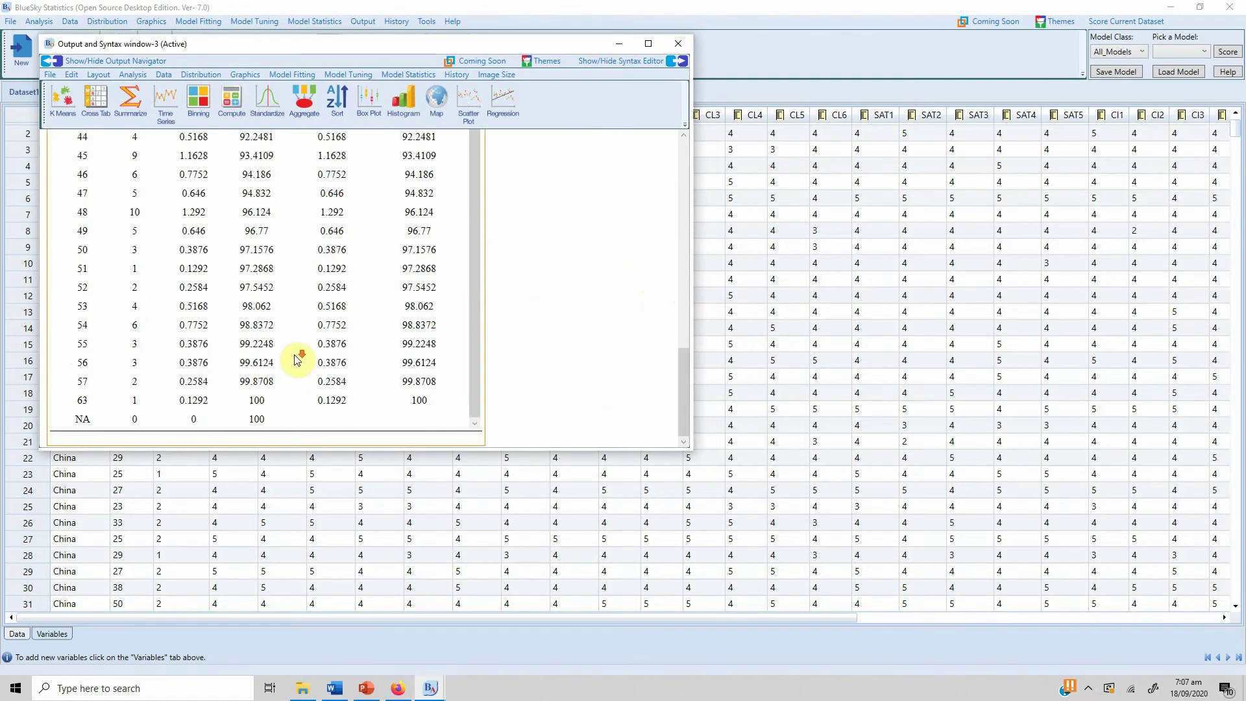
click(689, 41)
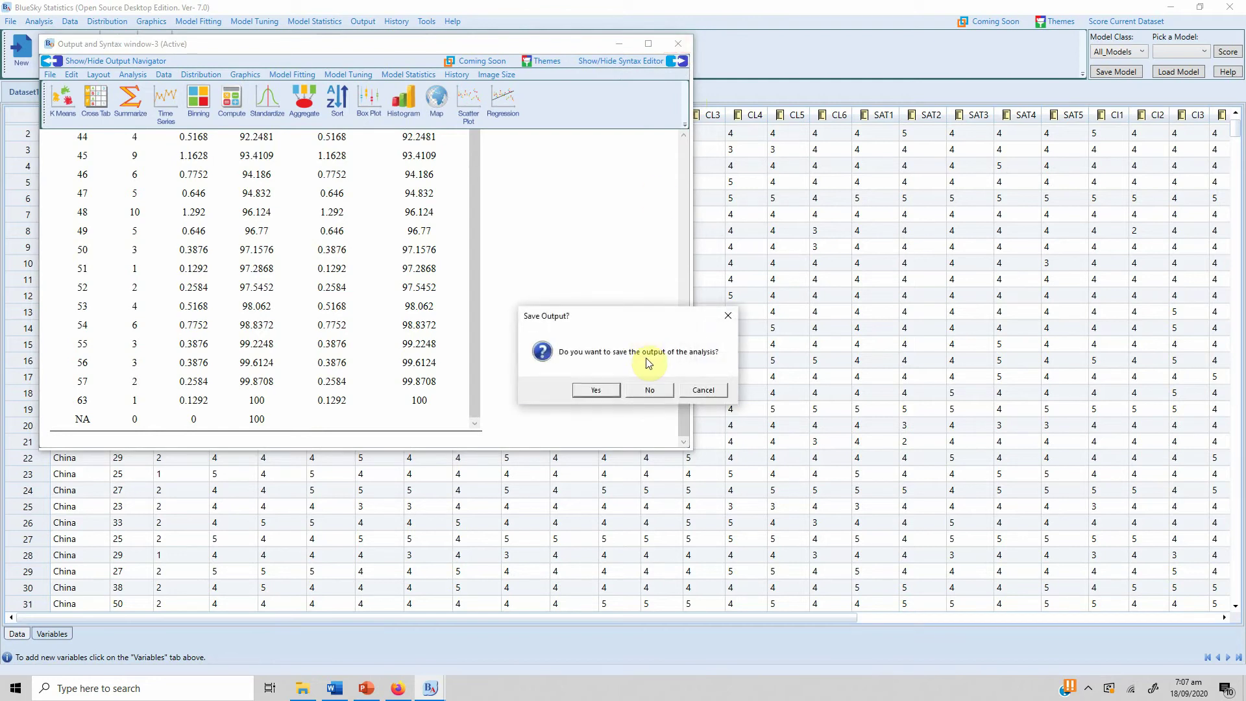
click(650, 390)
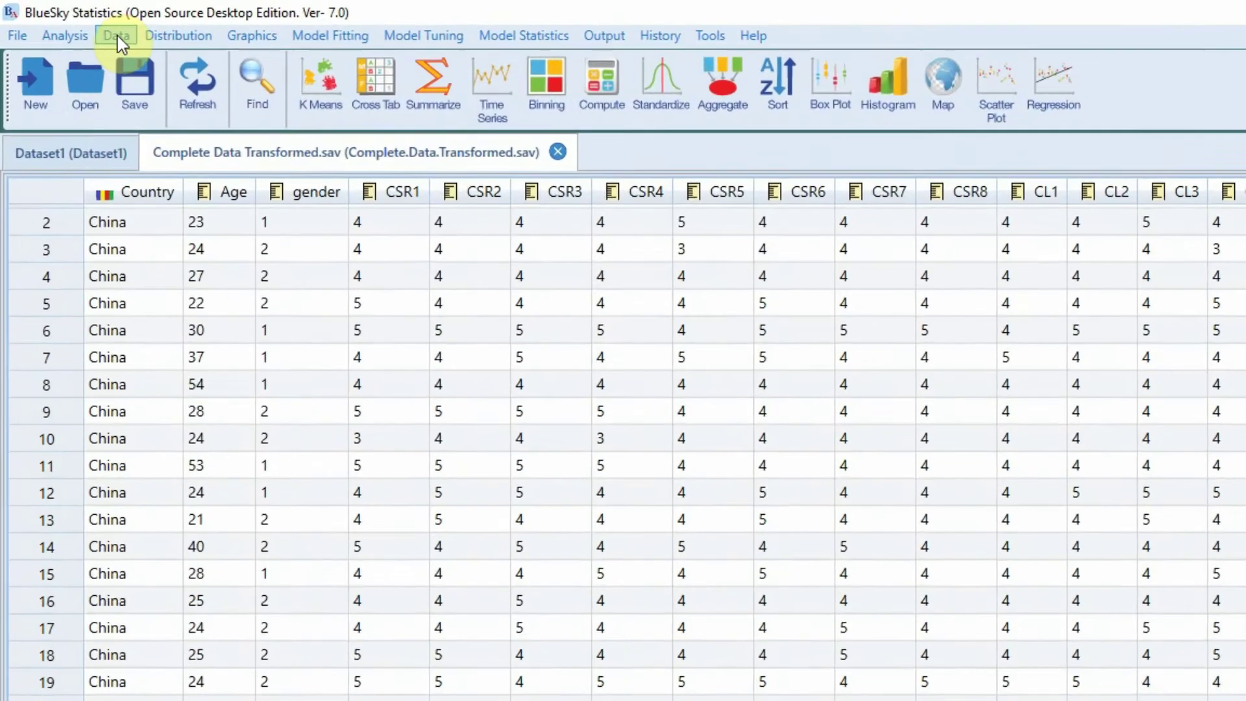
Open Recode, move Age into Variables to Recode, and name the new variable Age_Gr.
click(117, 37)
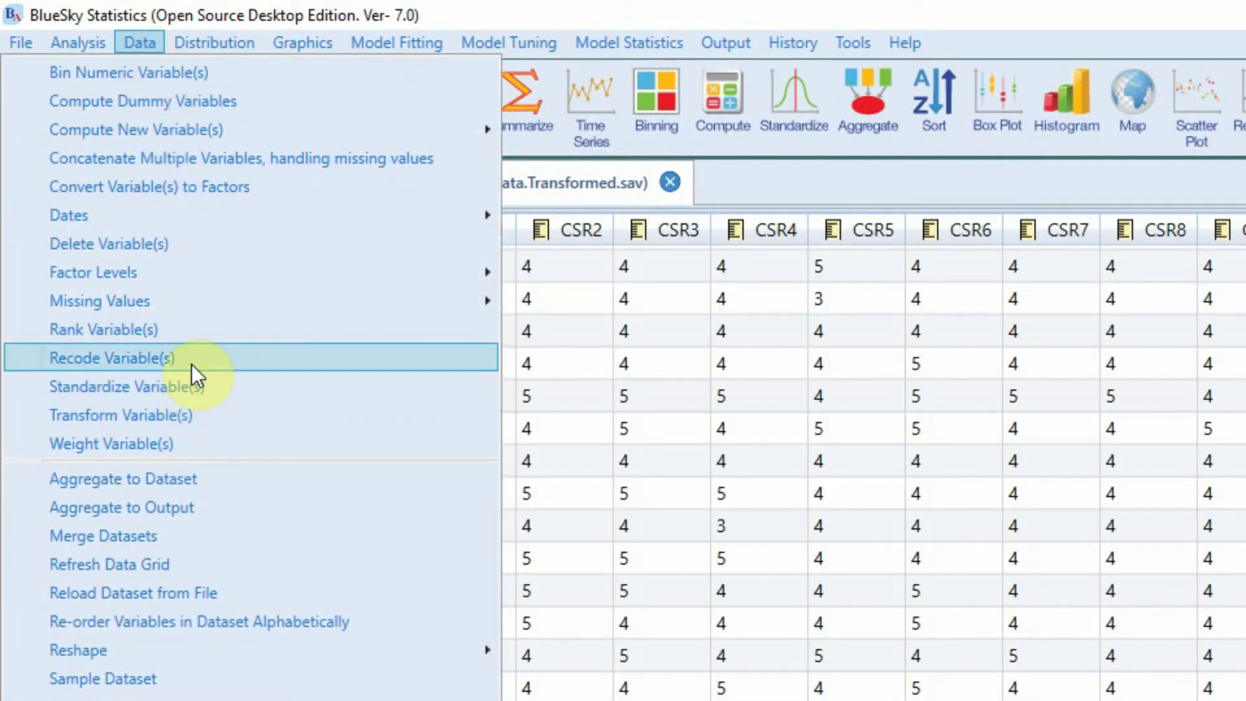
click(192, 359)
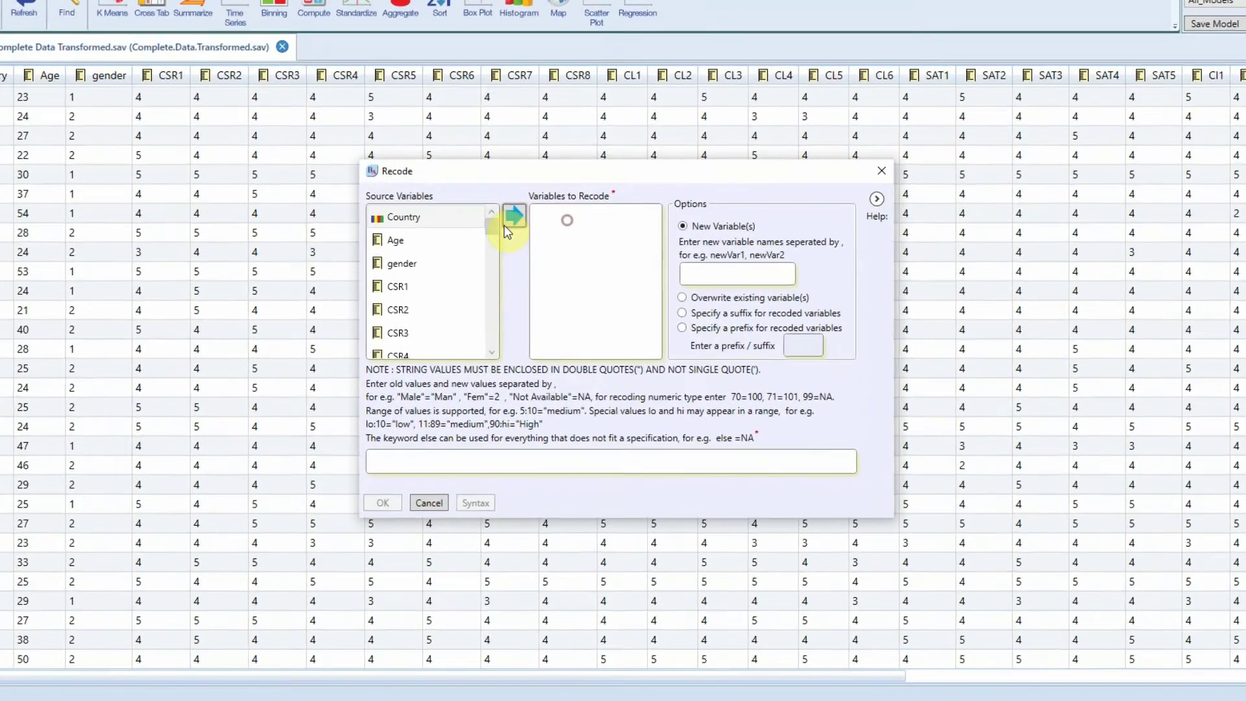
click(531, 292)
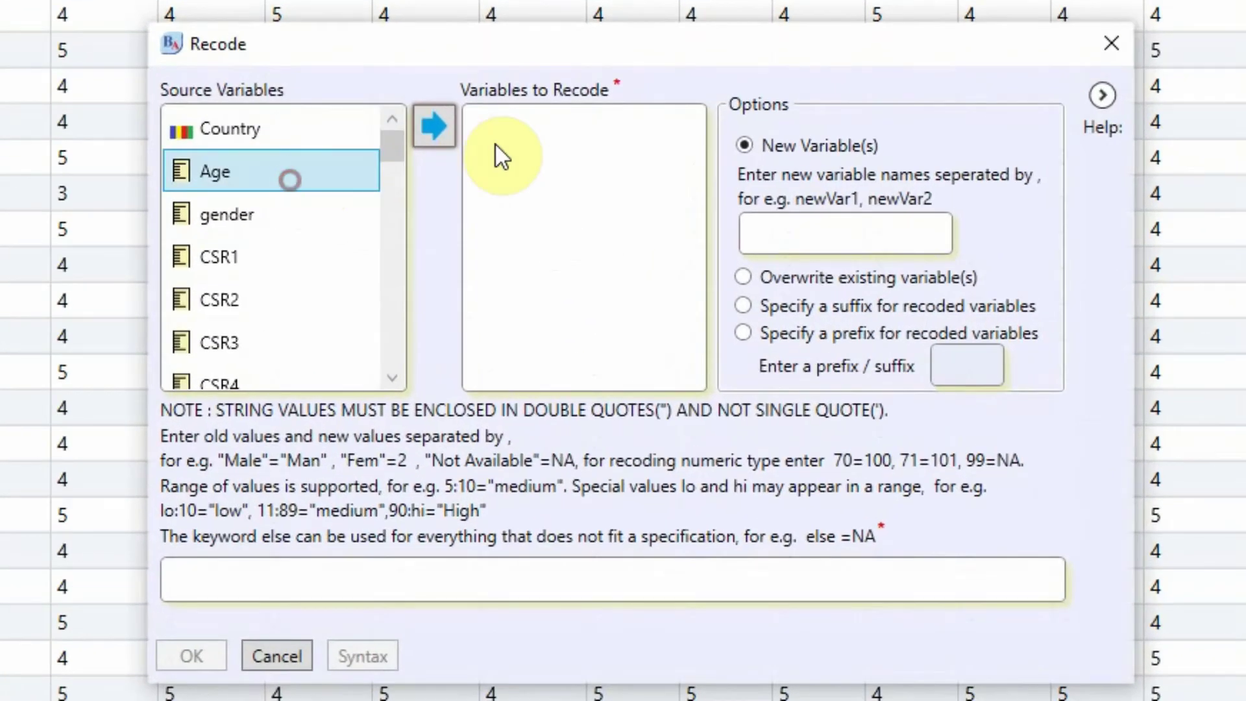
click(440, 126)
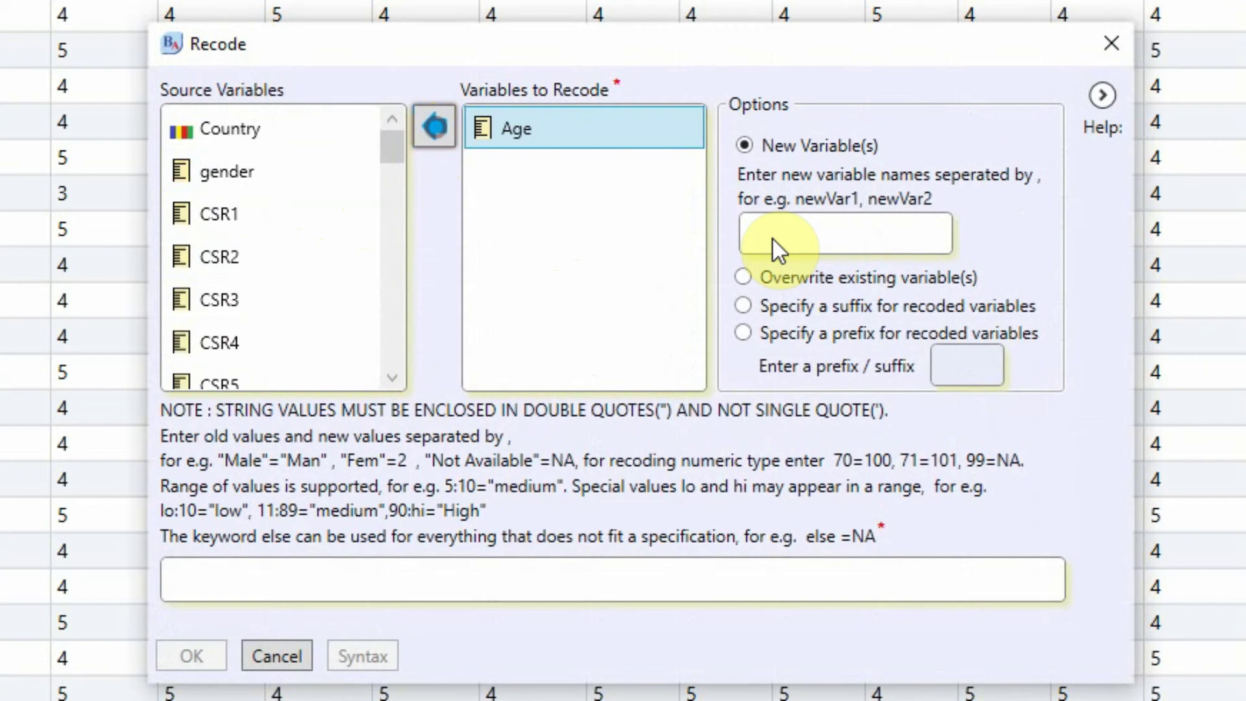
click(771, 237)
text(Age_Gr)
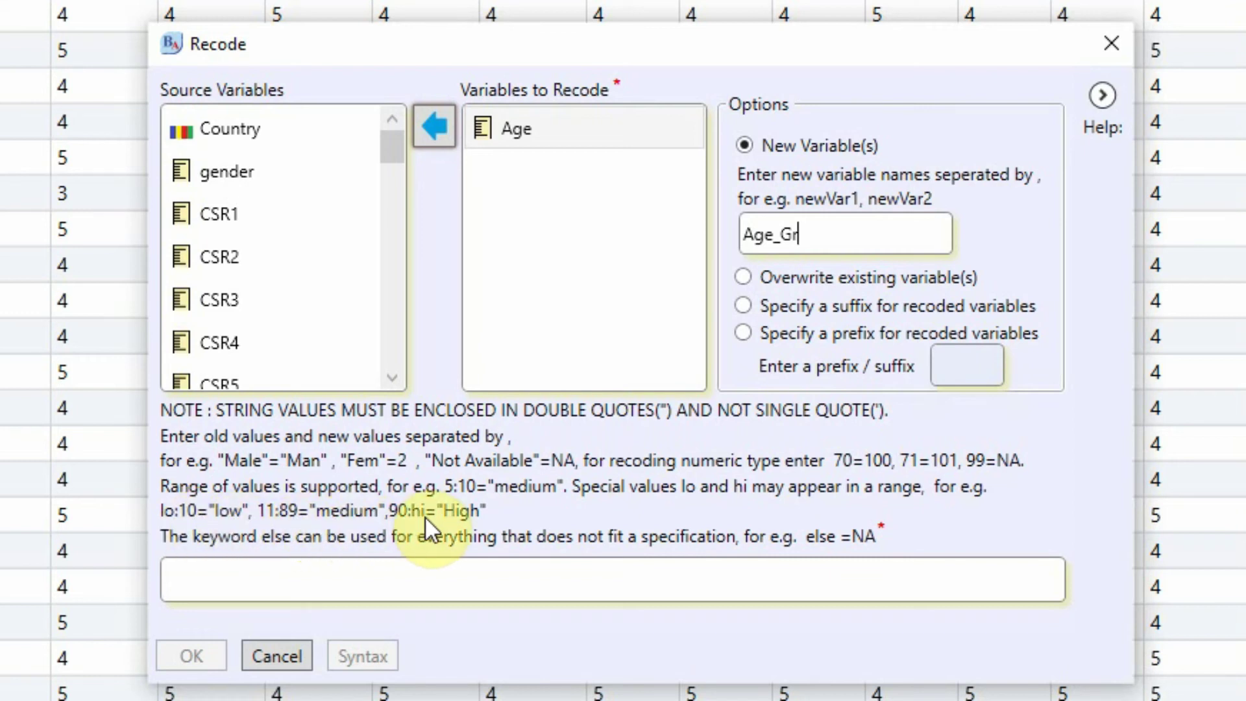
Enter rules 15:34=1, 35:54=2, 55:74=3, correcting the 55=74 typo, and run the recode.
click(384, 587)
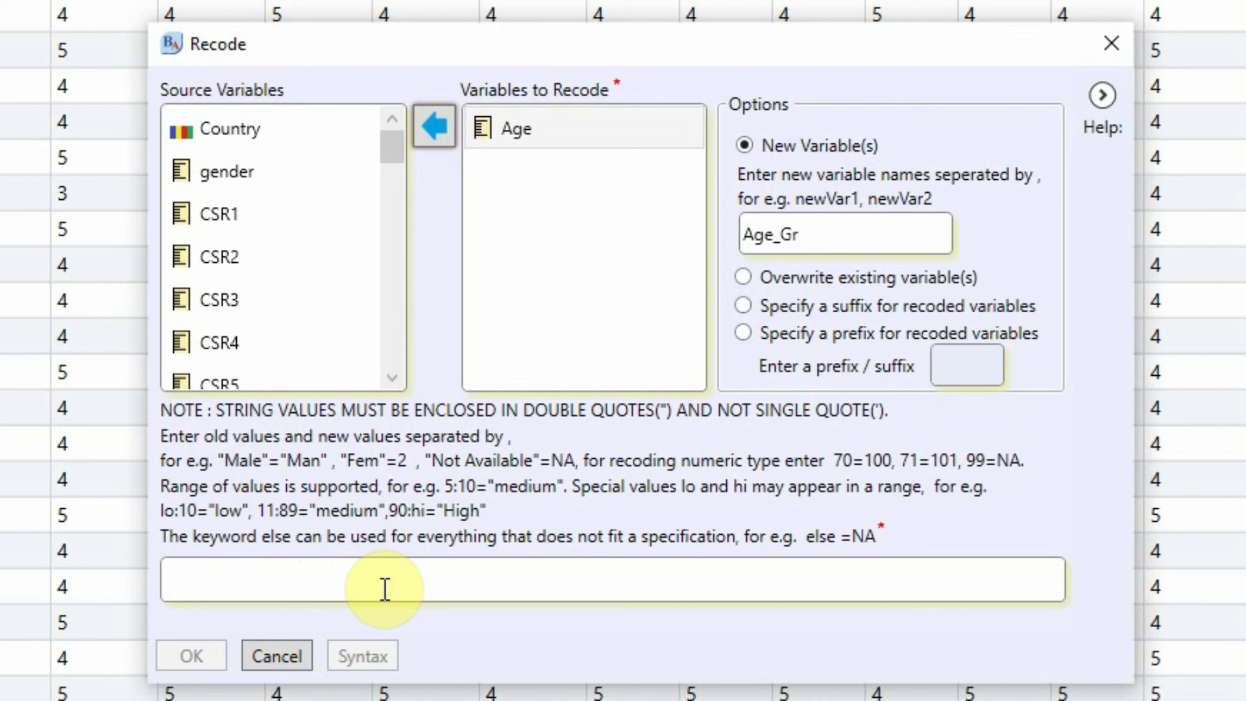
text(15)
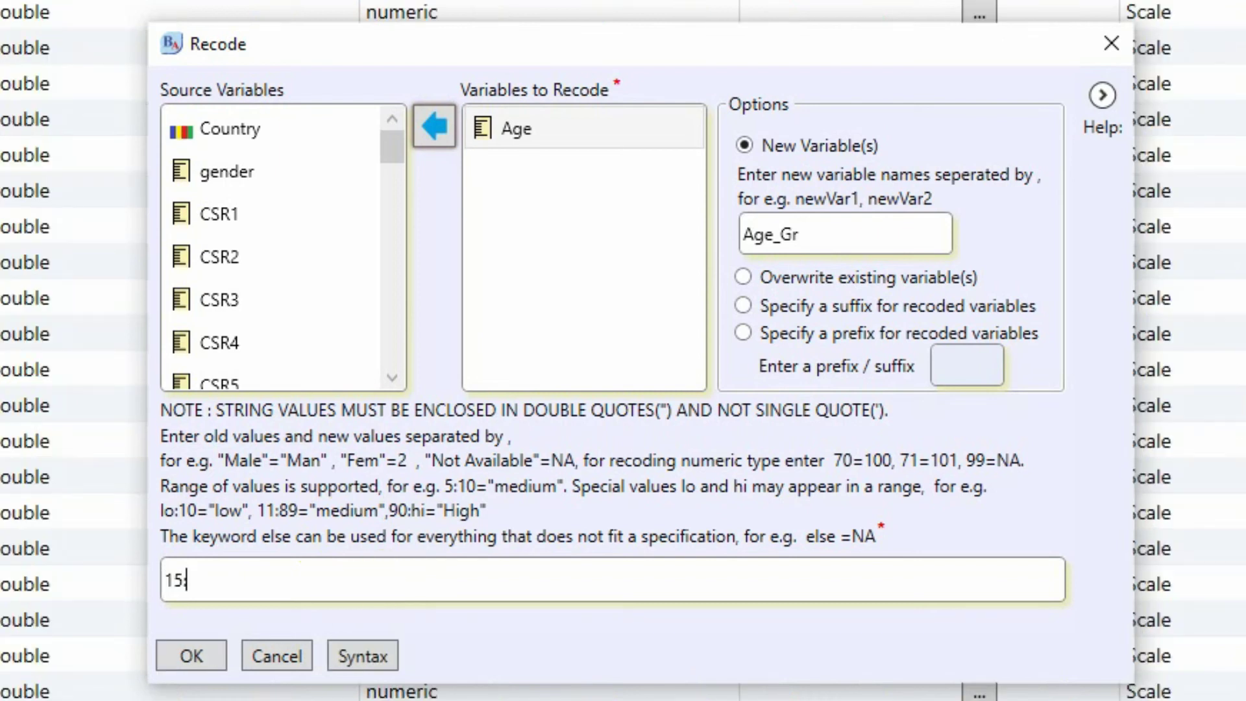
text(:34=1, 35:54)
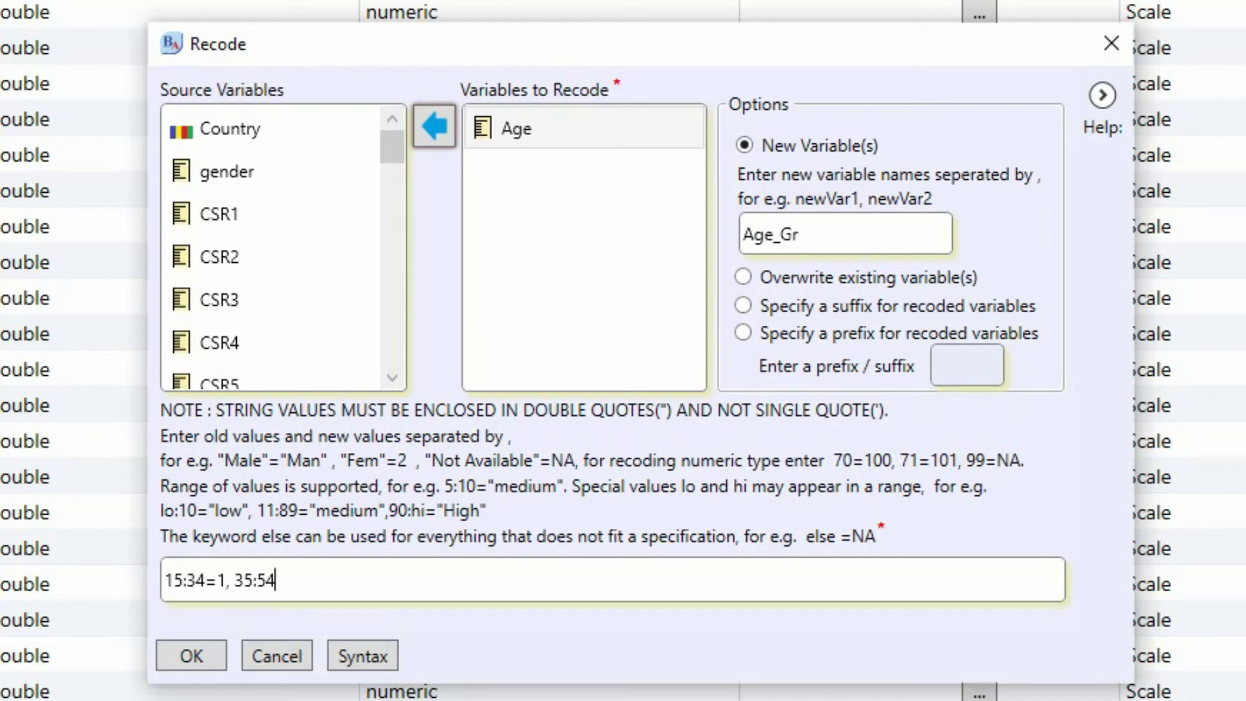
text(=2, 55=74=3)
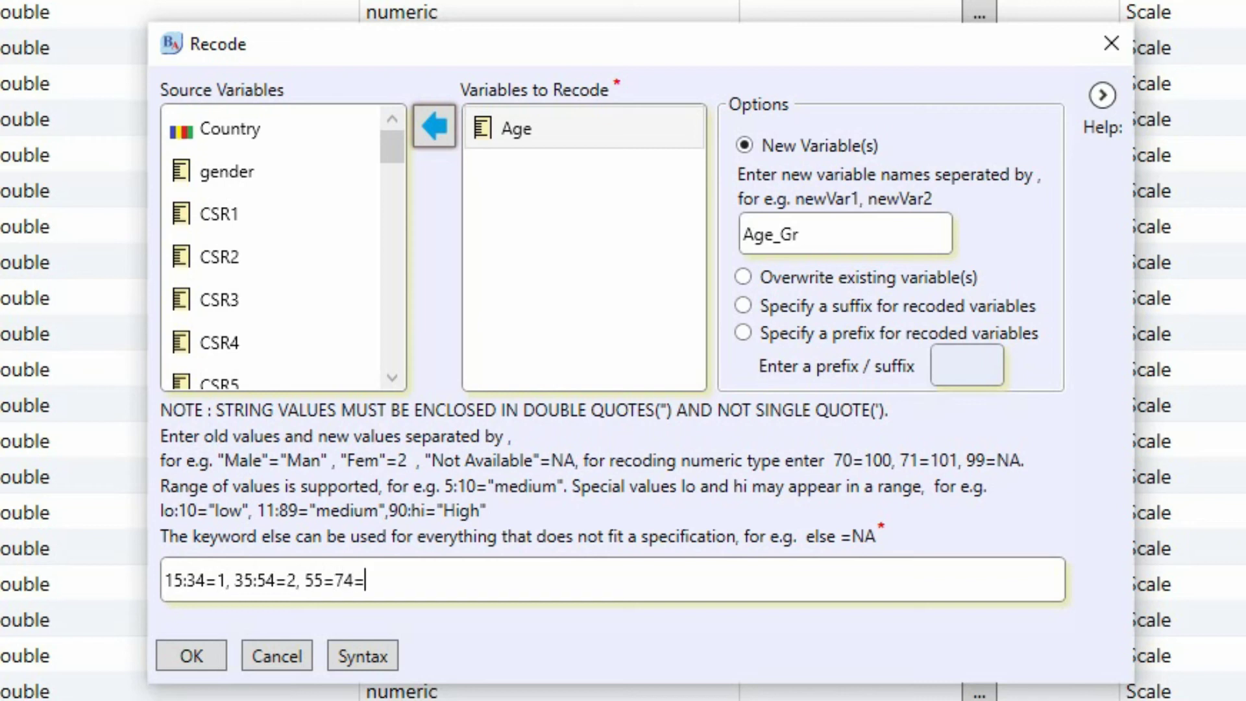
click(332, 579)
key(BackSpace)
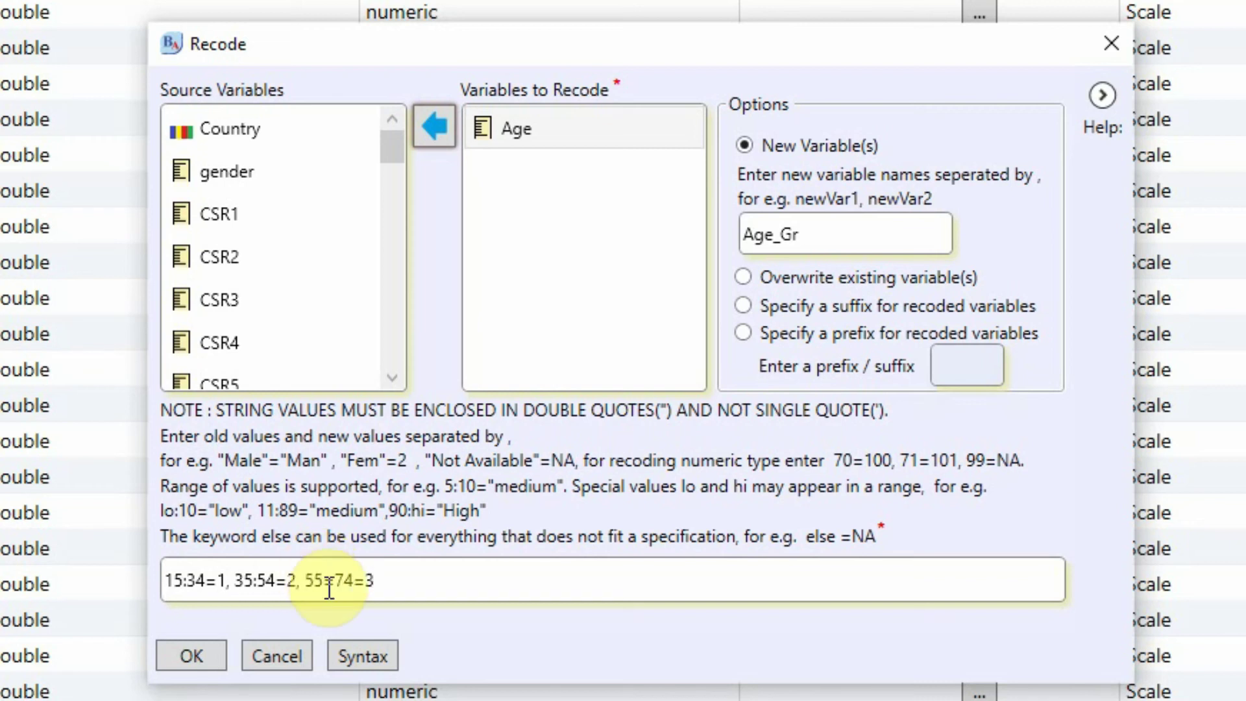
text(:)
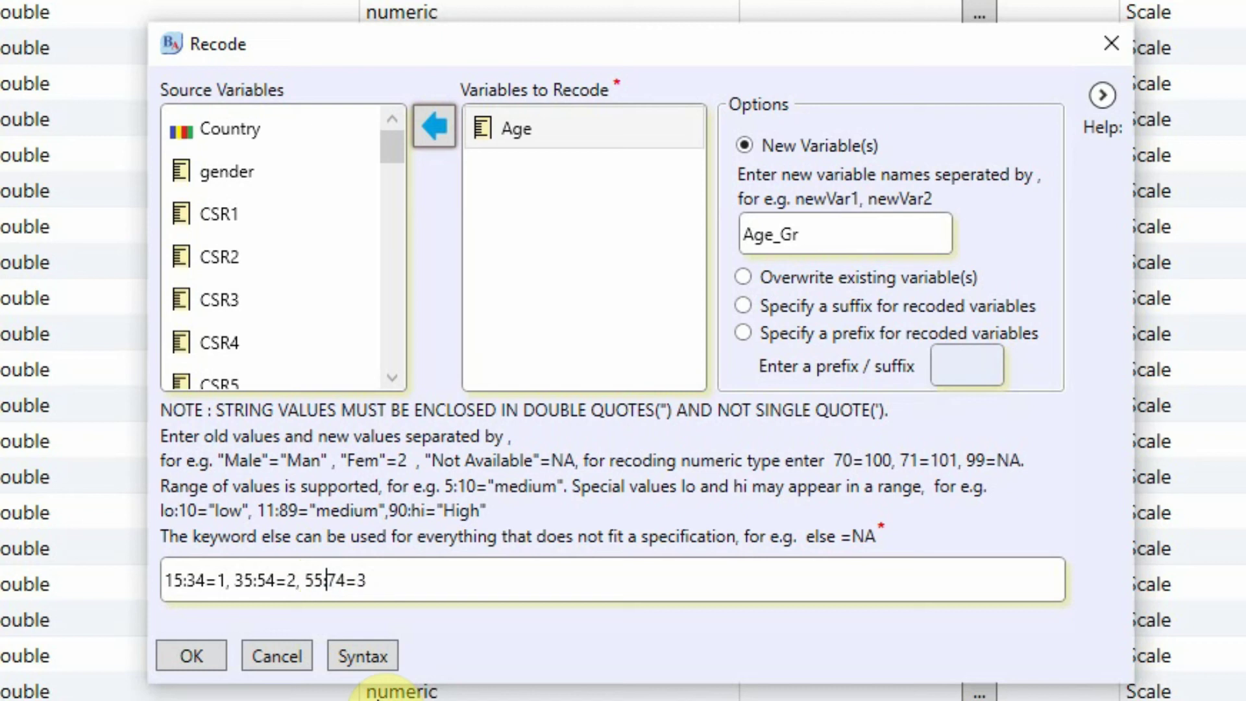
key(Left)
key(Left)
key(Left)
key(Left)
key(Left)
key(Left)
key(Left)
key(Left)
key(Left)
key(Left)
key(Left)
key(Left)
key(Left)
key(Left)
key(Left)
key(Left)
key(Left)
key(Left)
click(440, 579)
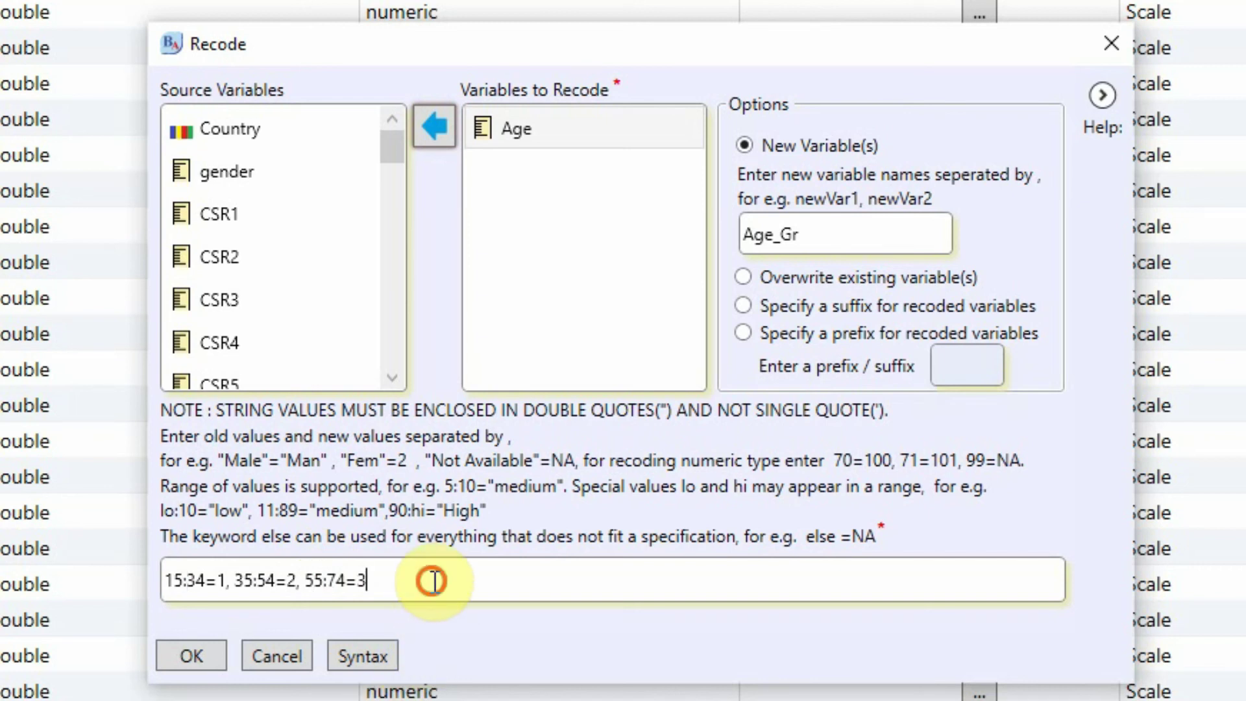
click(189, 656)
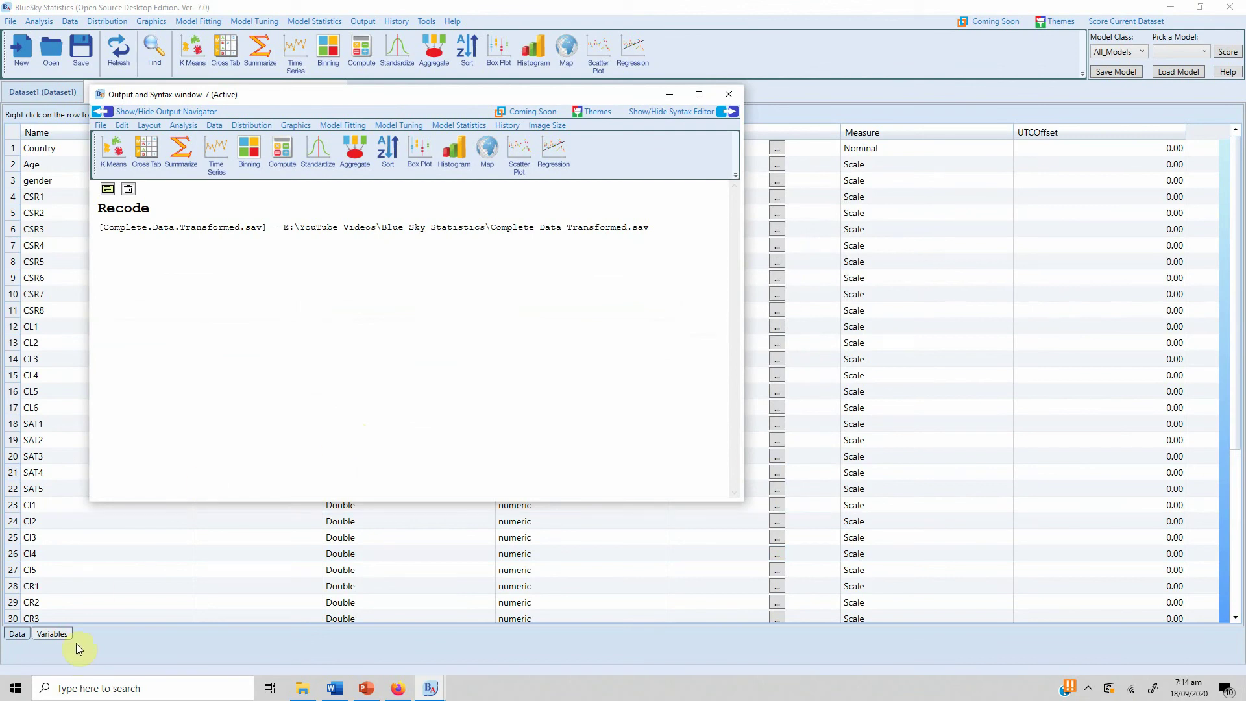
Confirm in the Variables list that Age_Gr now exists as variable 45.
click(60, 634)
scroll(117, 549, down, 5)
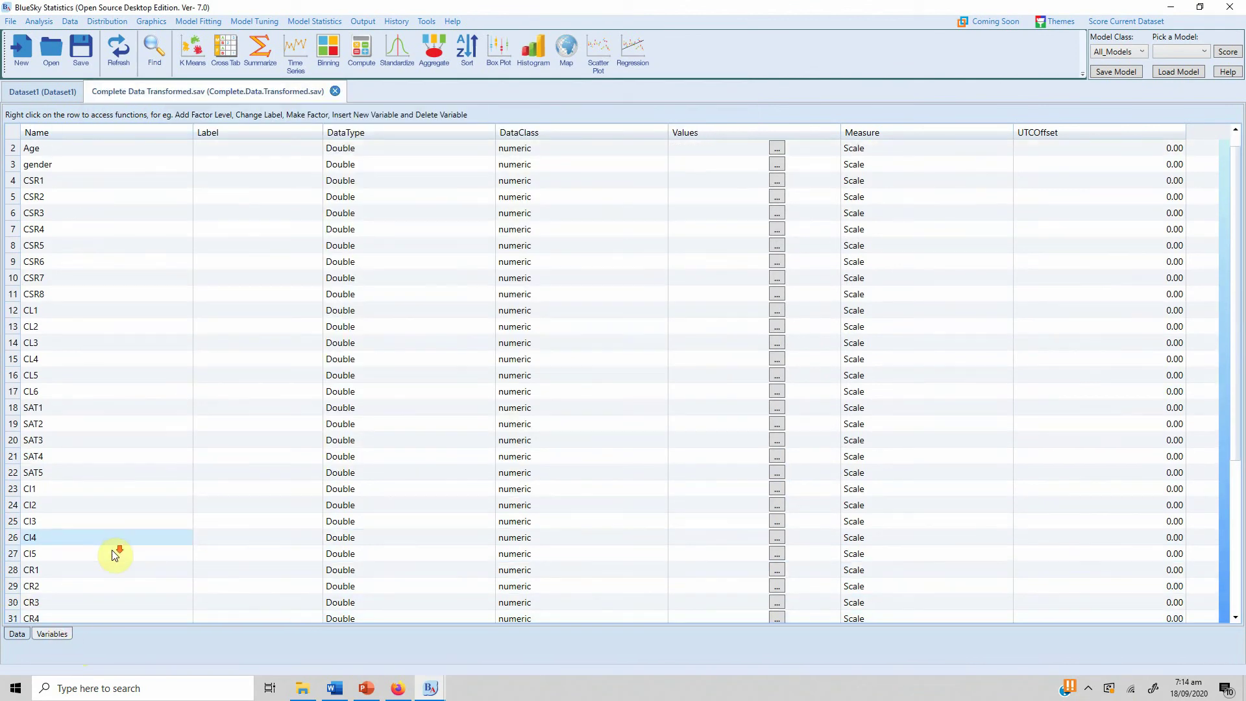
click(15, 616)
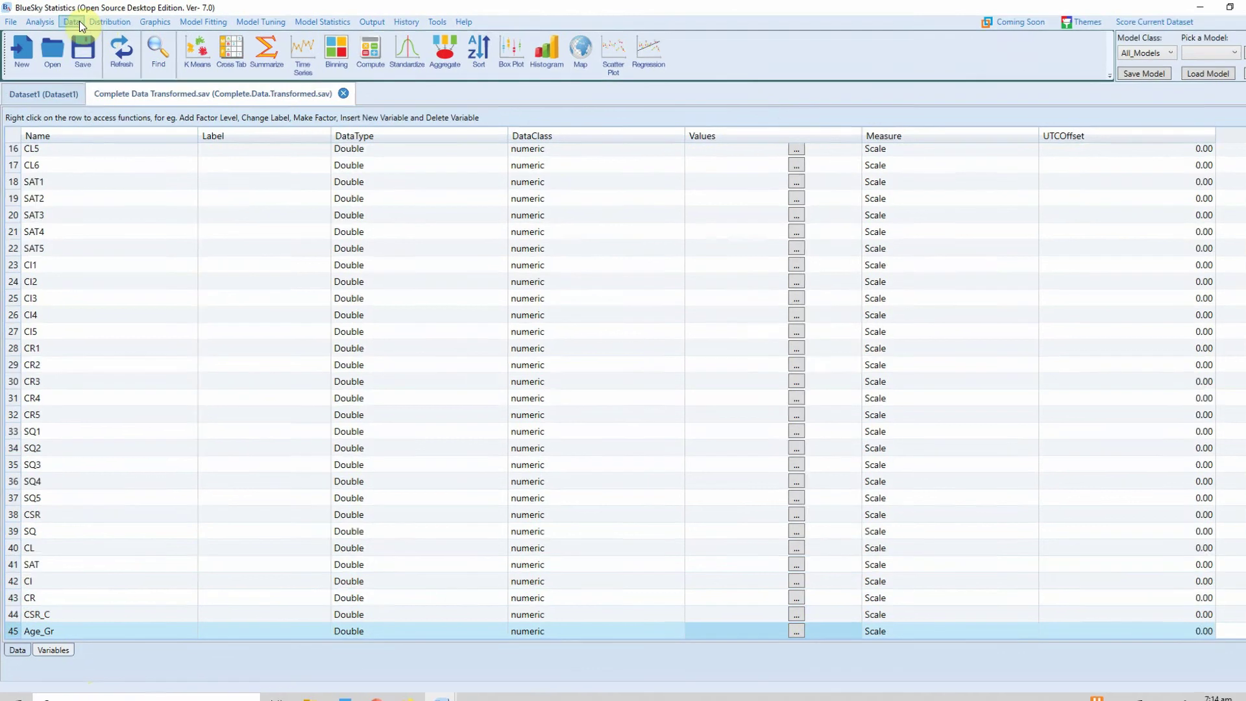
Run a Frequency Table on Age_Gr, showing 605, 160 and 9 in groups 1–3.
click(76, 22)
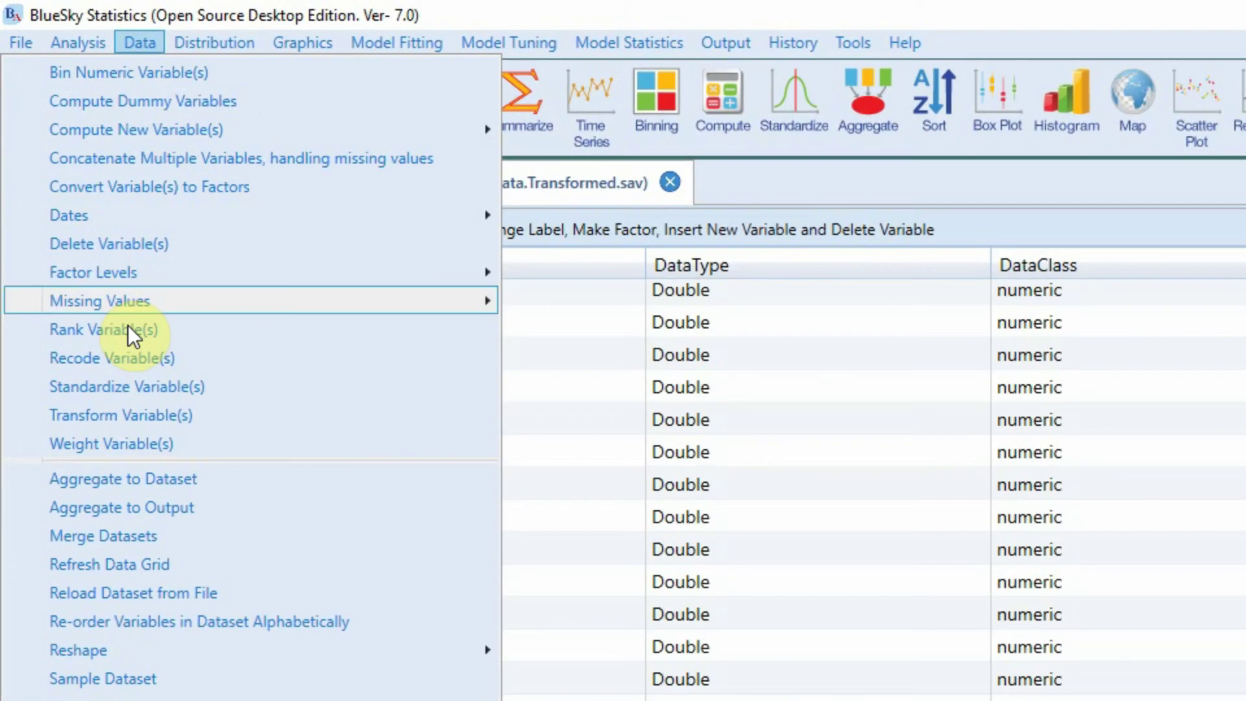
mouse_move(94, 19)
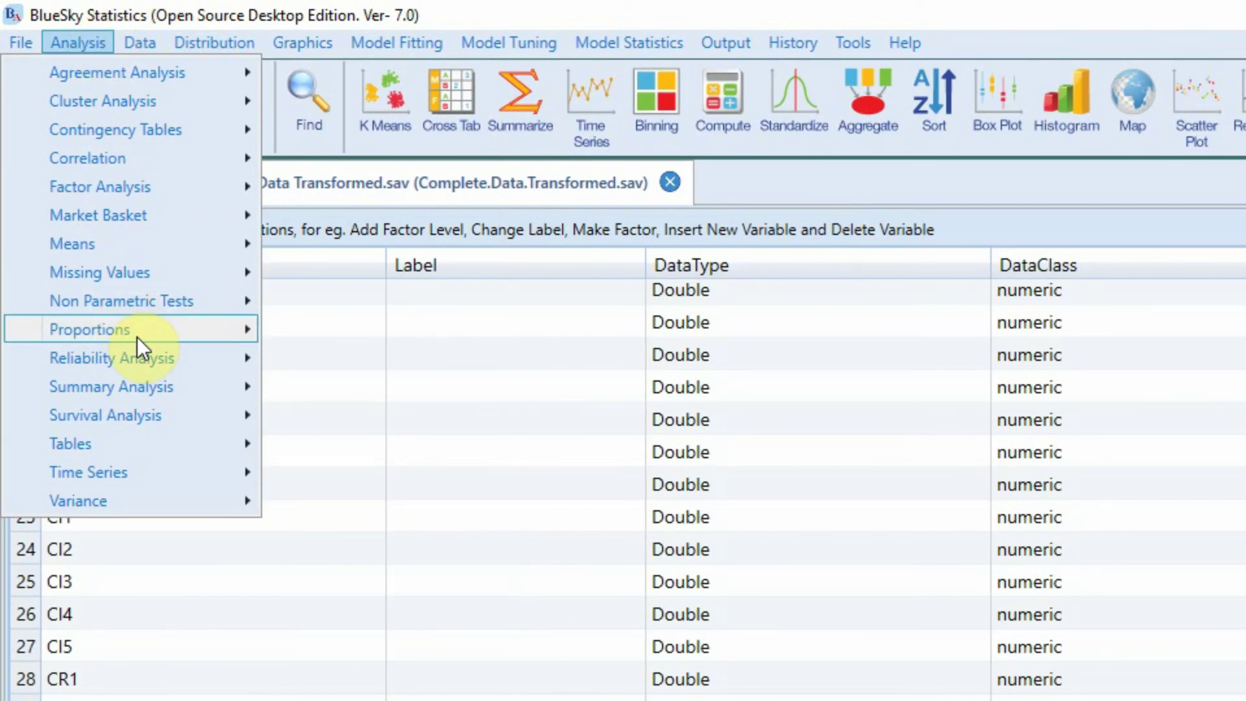
click(156, 387)
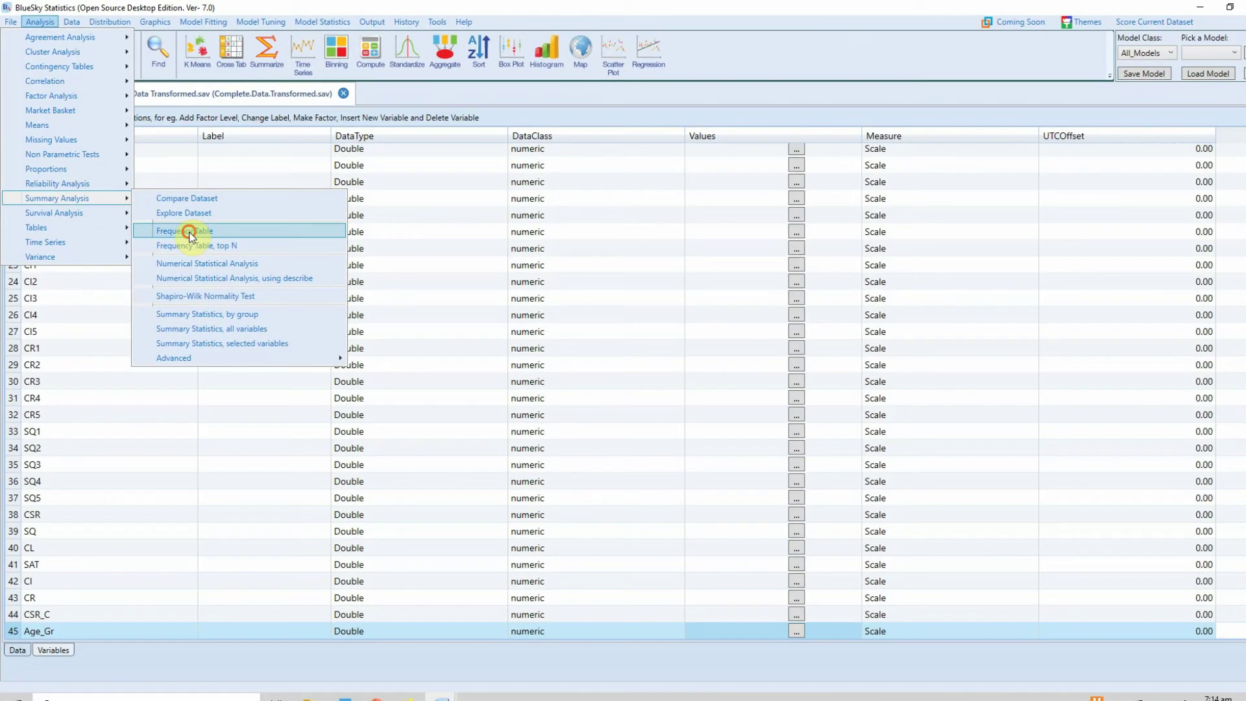
click(360, 449)
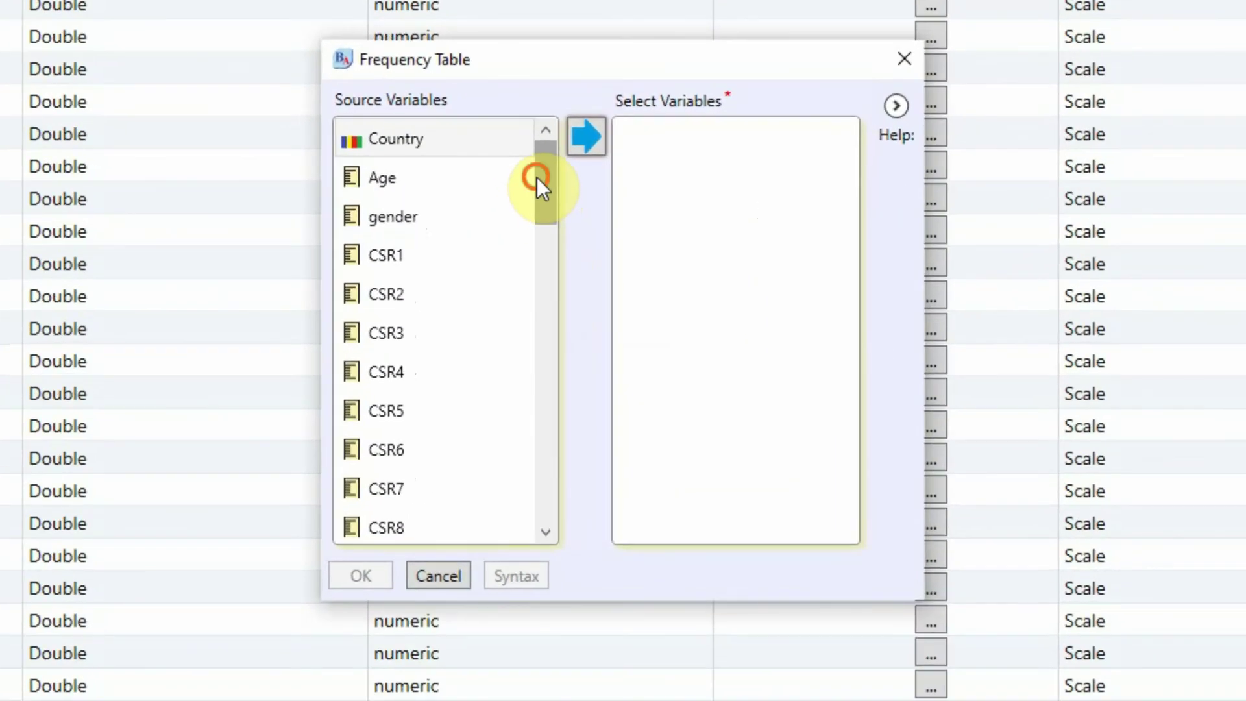
drag(568, 231, 573, 469)
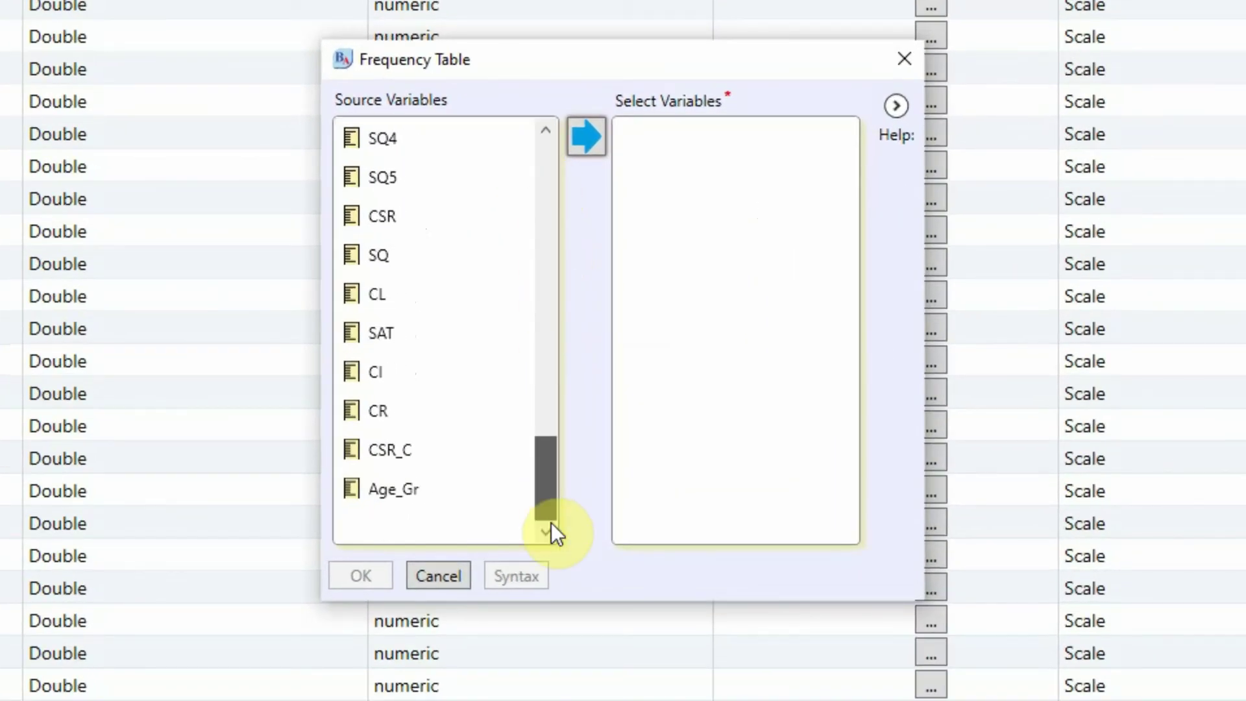
click(453, 447)
click(587, 138)
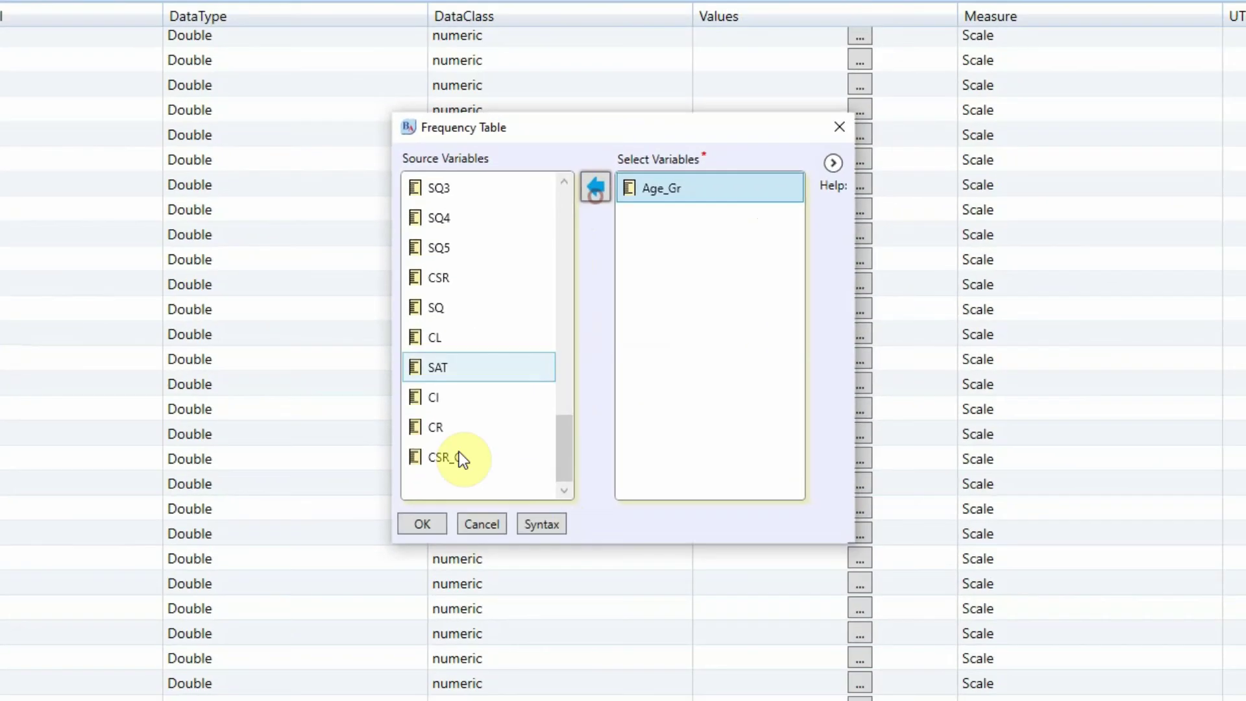
click(361, 576)
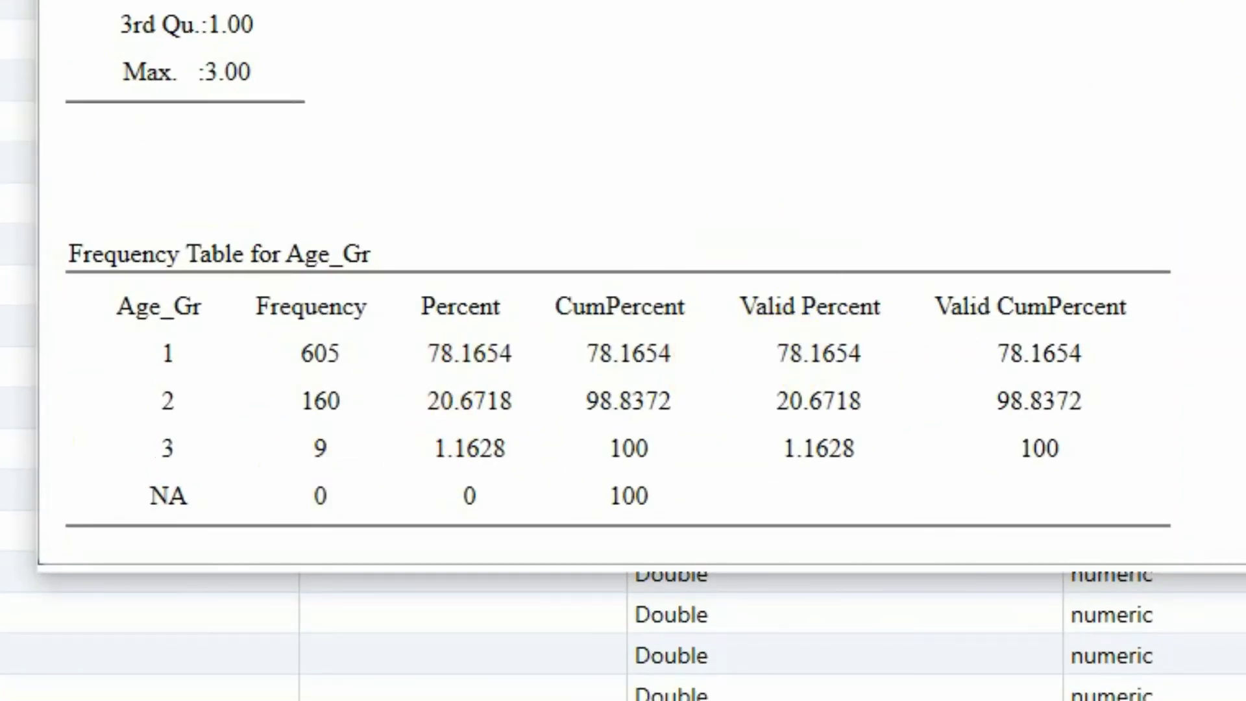
Run another Frequency Table on the original Age variable.
click(183, 124)
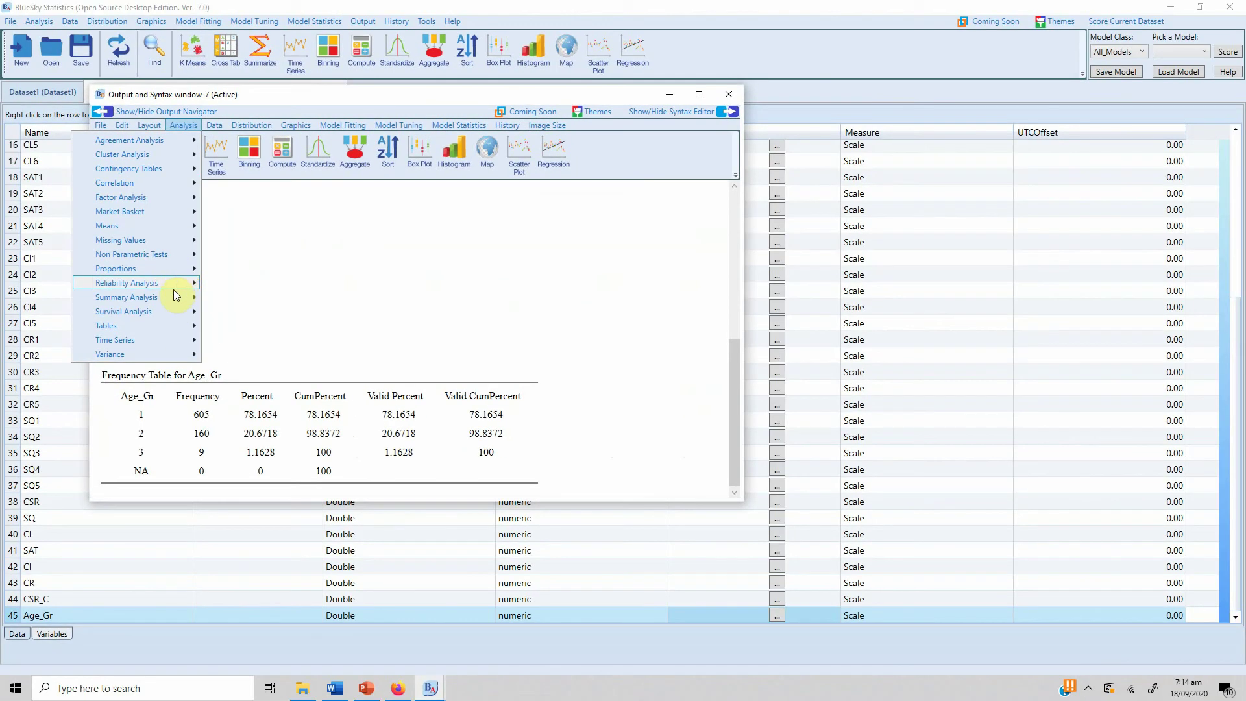
mouse_move(173, 293)
click(258, 333)
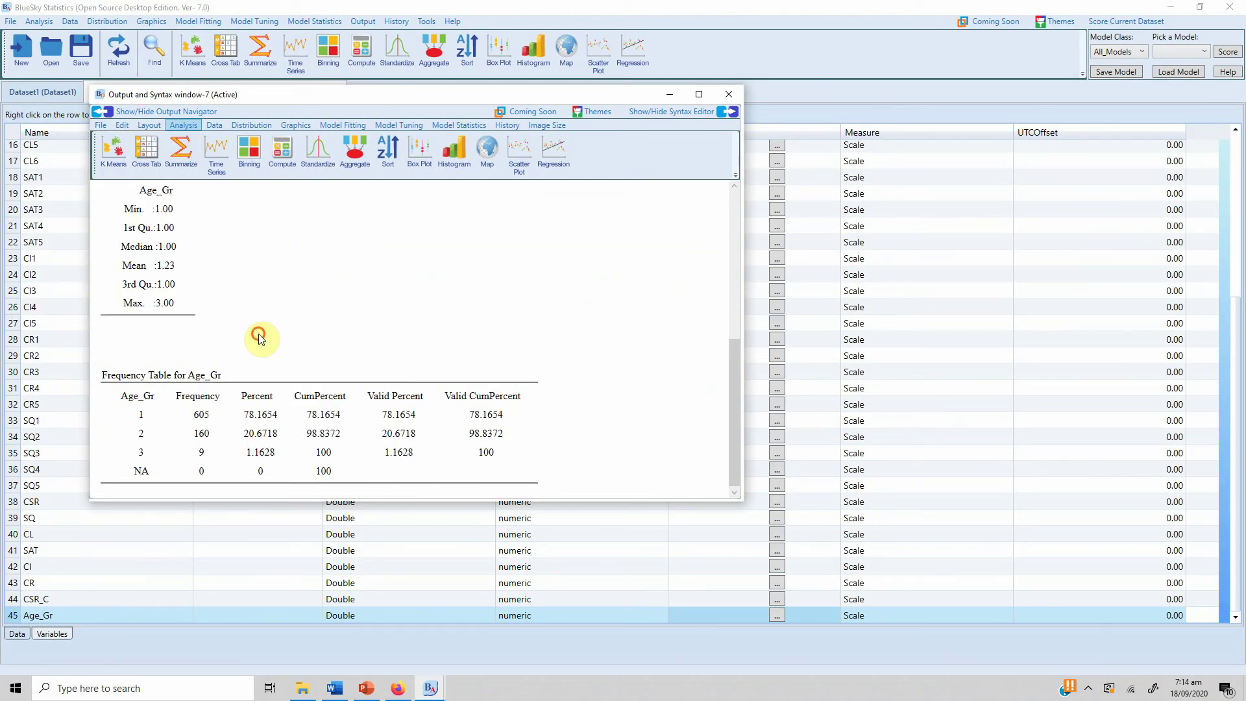
drag(588, 410, 584, 279)
click(508, 266)
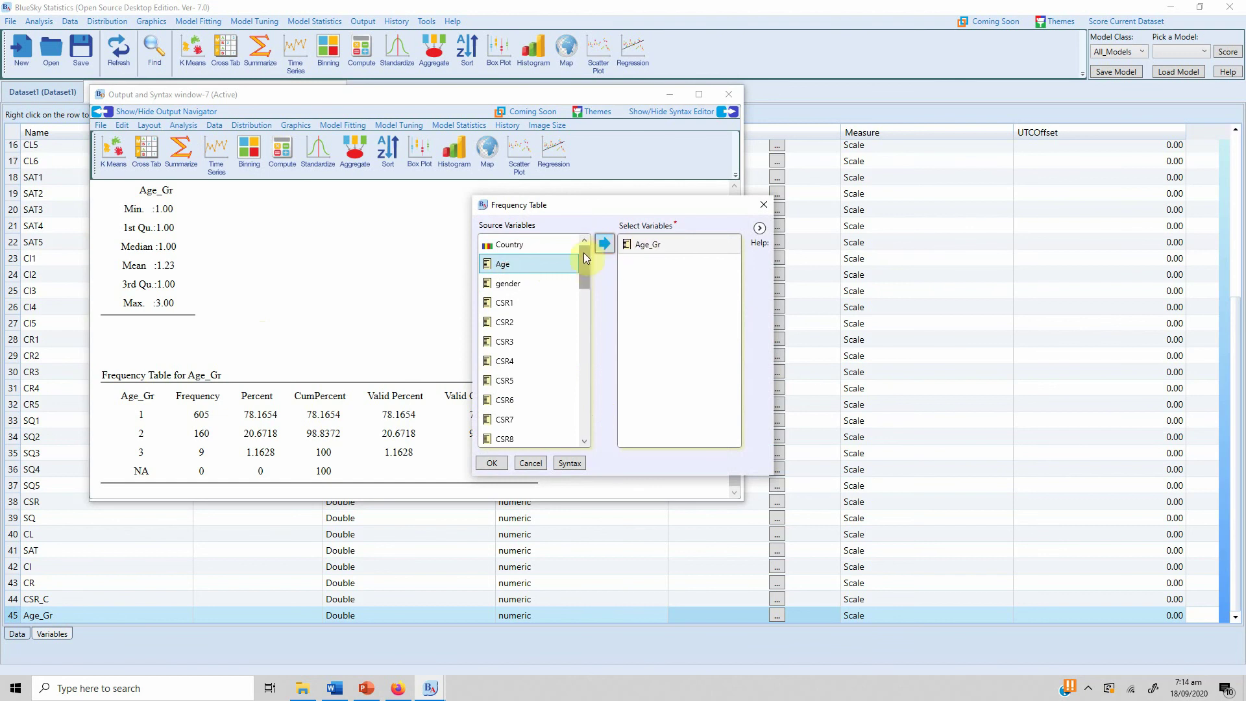
click(604, 243)
click(492, 462)
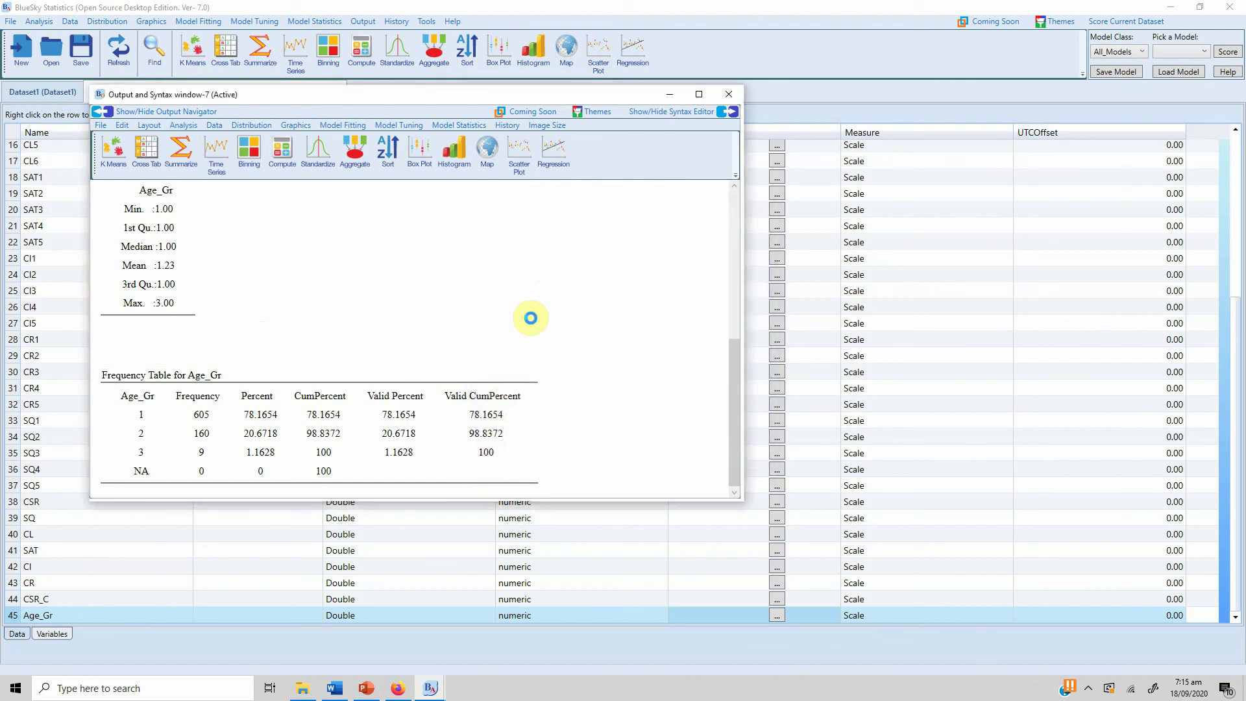
Maximize the output window and scroll to compare the Age_Gr and Age tables.
click(699, 94)
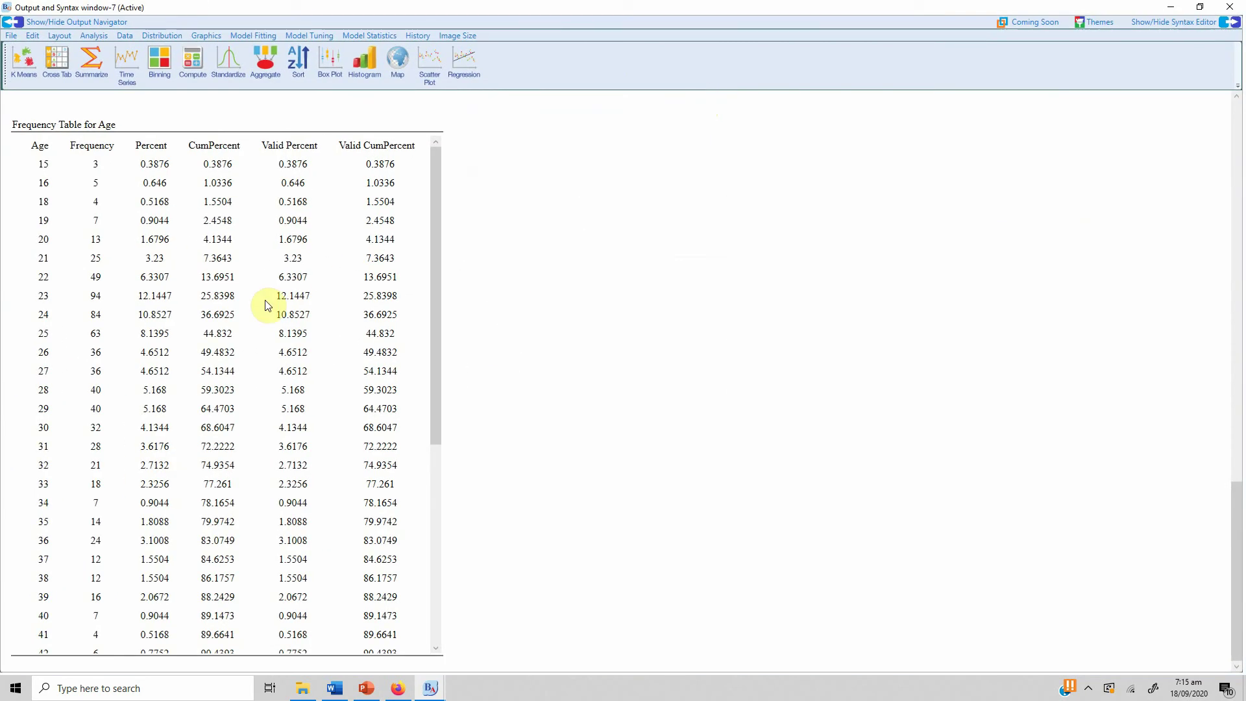
scroll(240, 287, down, 6)
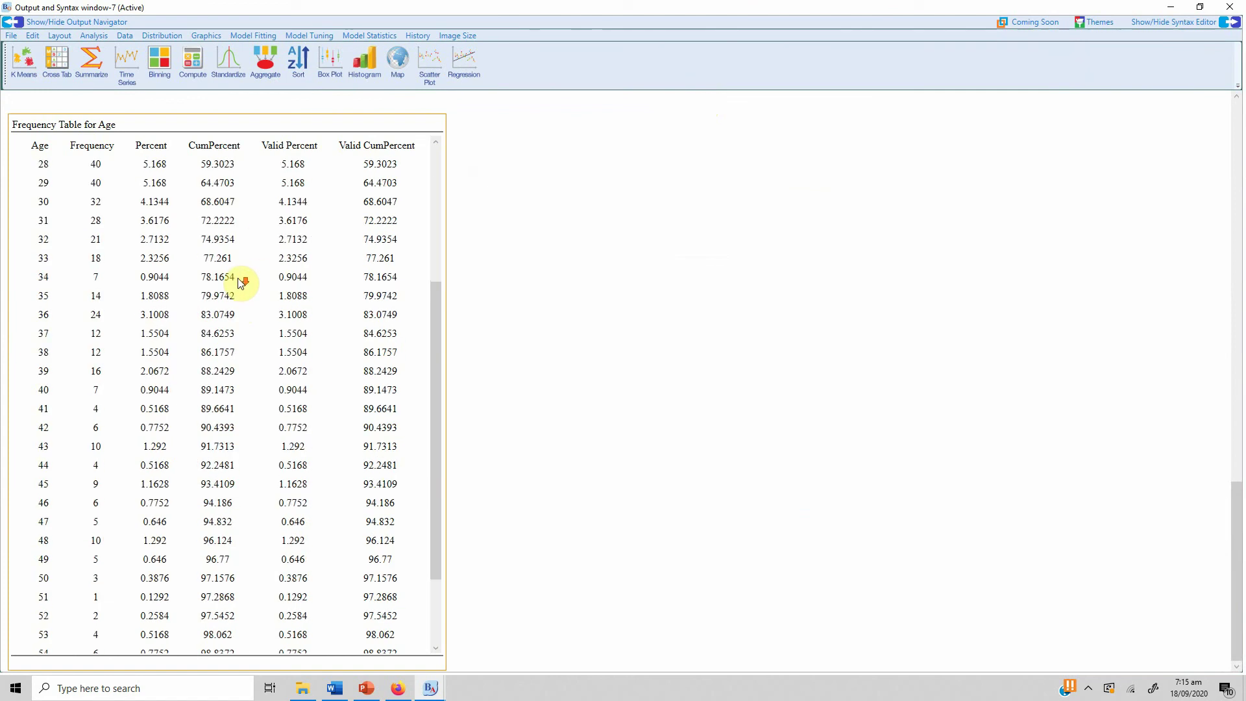
drag(1240, 500, 1241, 424)
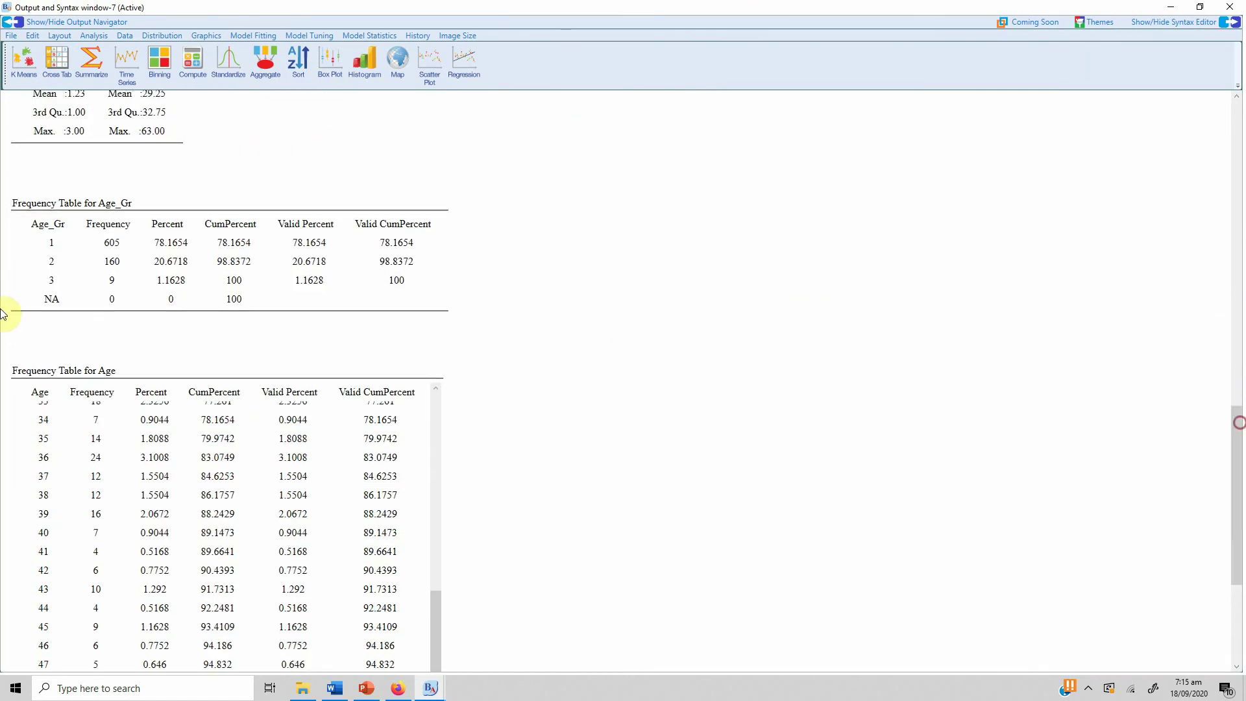
click(143, 260)
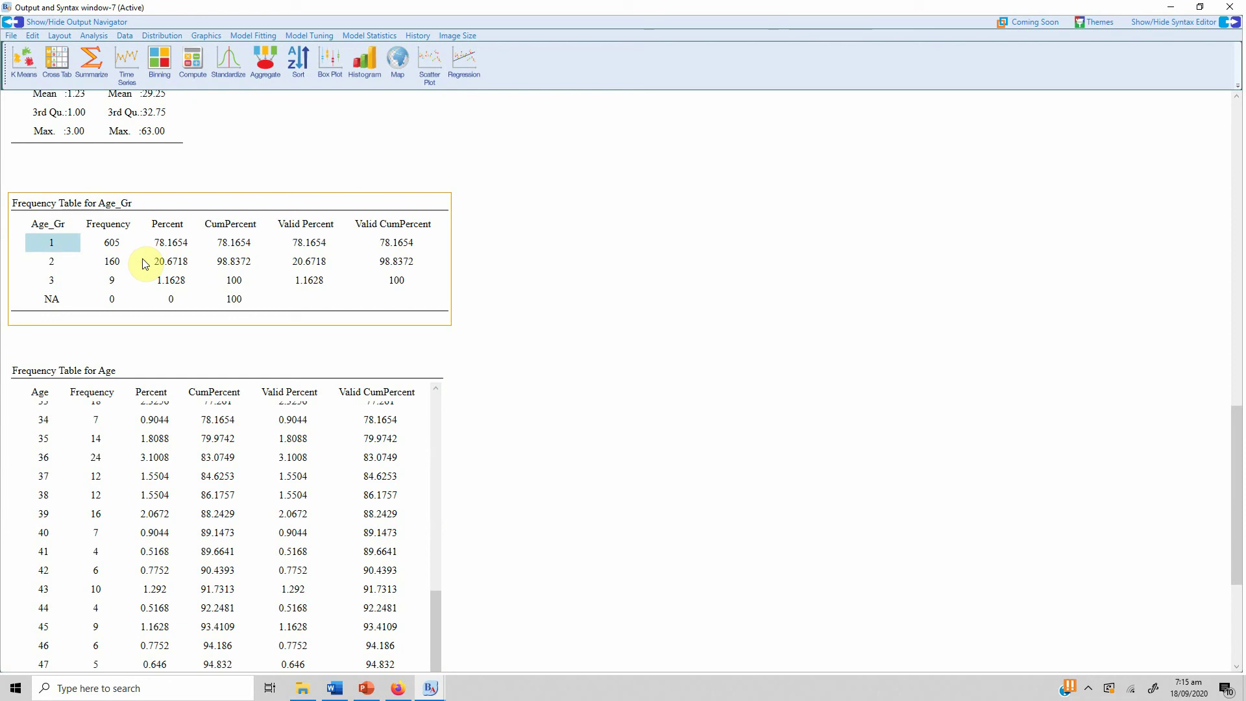